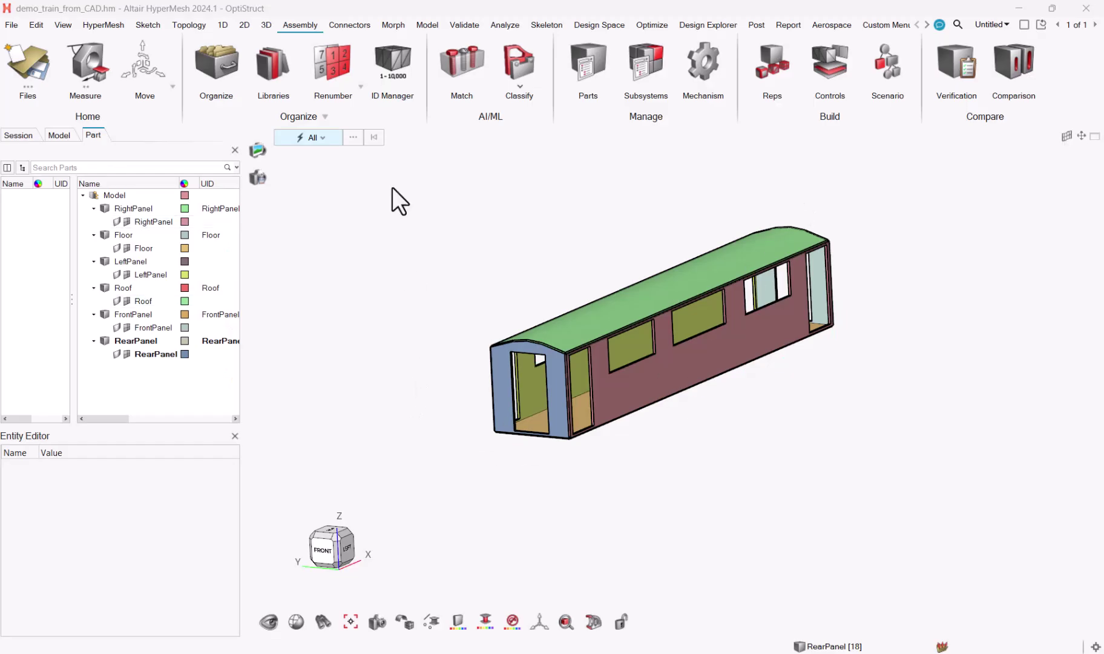
Pan and zoom around the train car to look over its six panels.
{"action": "right_click_drag", "start_coordinate": [372, 277], "coordinate": [393, 293], "text": "ctrl"}
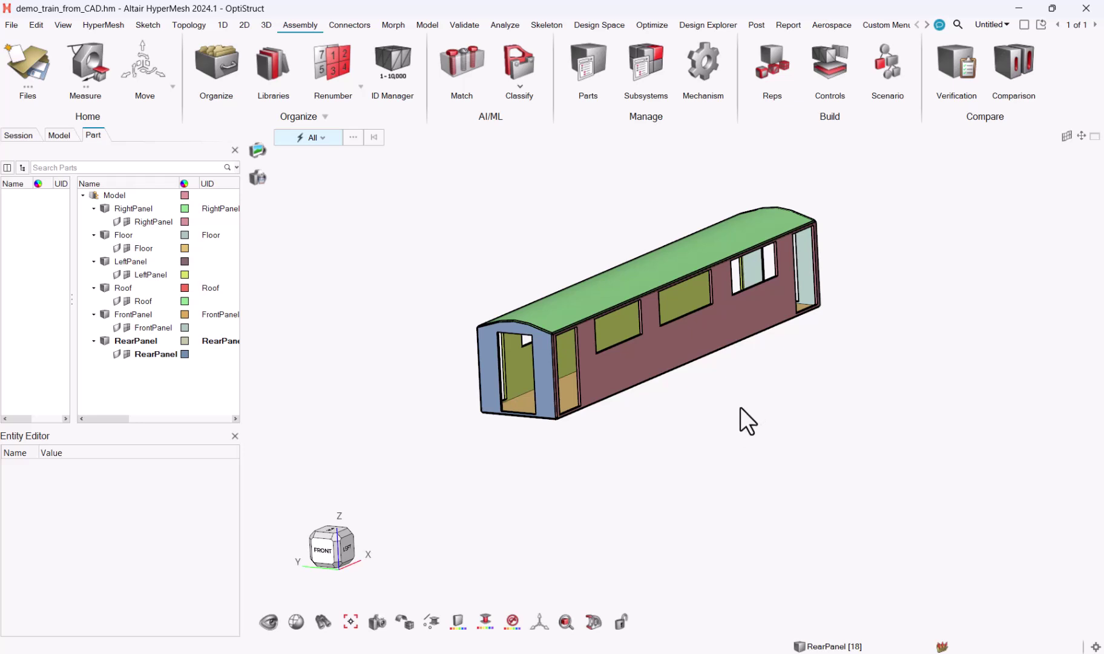
{"action": "scroll", "coordinate": [556, 417], "scroll_direction": "up", "scroll_amount": 6}
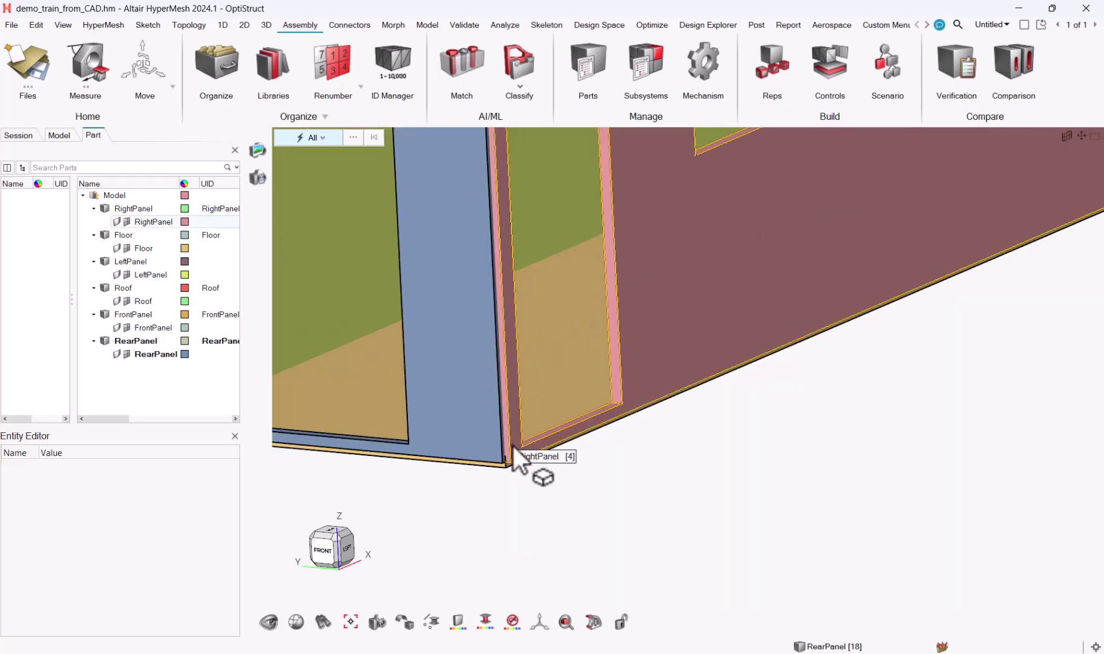
{"action": "scroll", "coordinate": [509, 426], "scroll_direction": "down", "scroll_amount": 2}
{"action": "scroll", "coordinate": [509, 427], "scroll_direction": "down", "scroll_amount": 4}
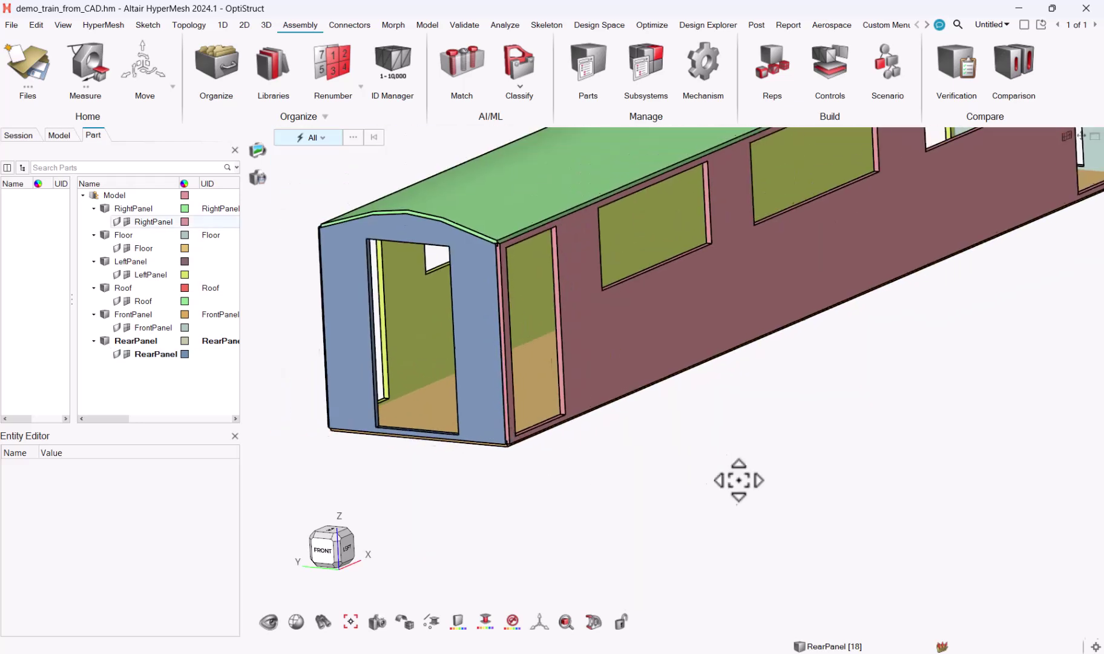
{"action": "middle_click_drag", "start_coordinate": [736, 477], "coordinate": [679, 476]}
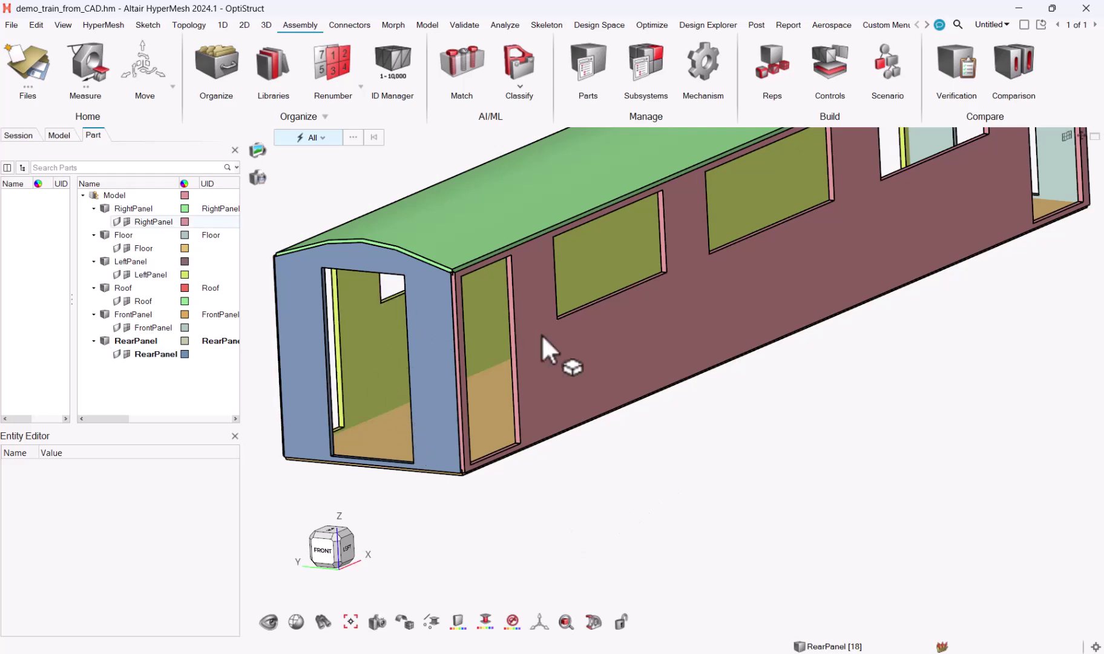
{"action": "scroll", "coordinate": [669, 483], "scroll_direction": "down", "scroll_amount": 2}
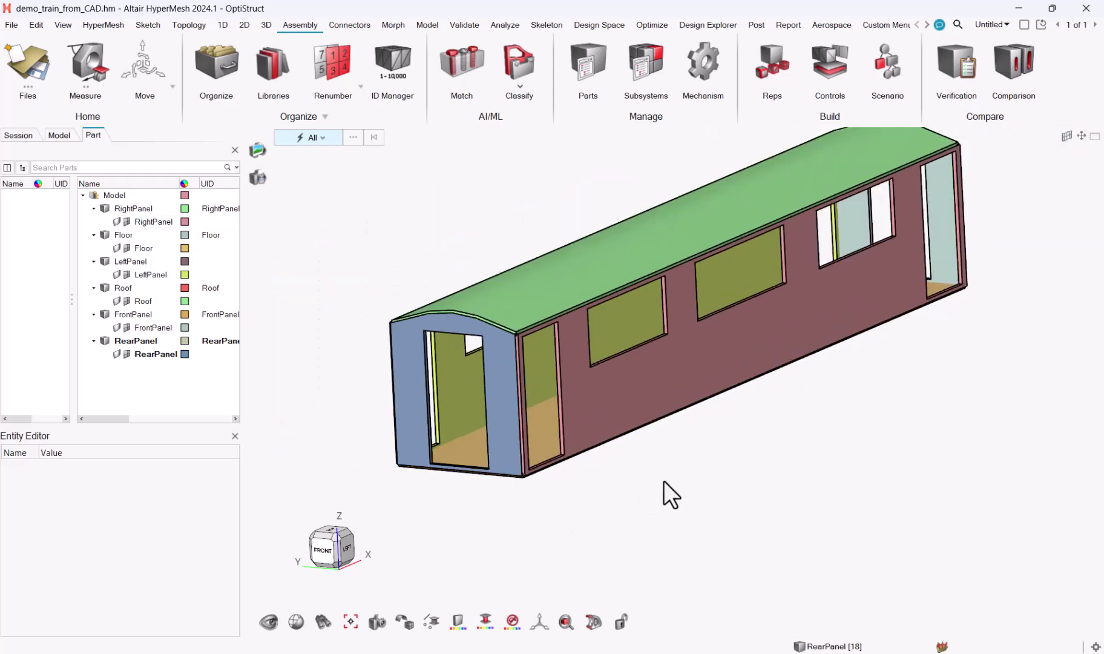
{"action": "middle_click_drag", "start_coordinate": [664, 479], "coordinate": [604, 503]}
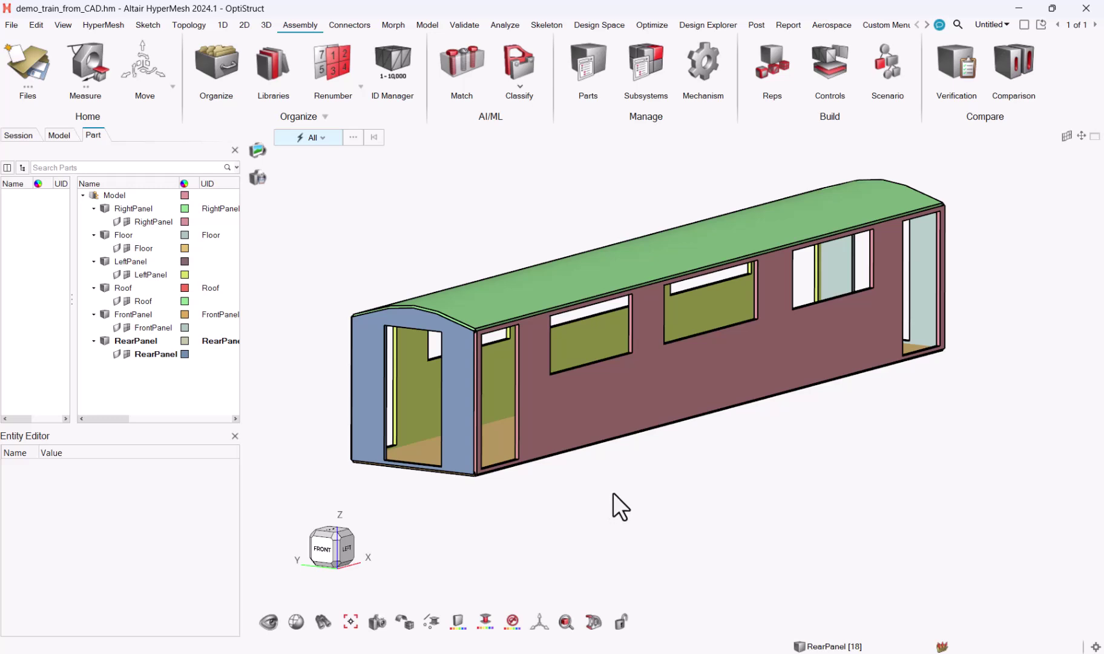
Run part matching on all six window-selected train-car parts.
{"action": "left_click", "coordinate": [459, 52]}
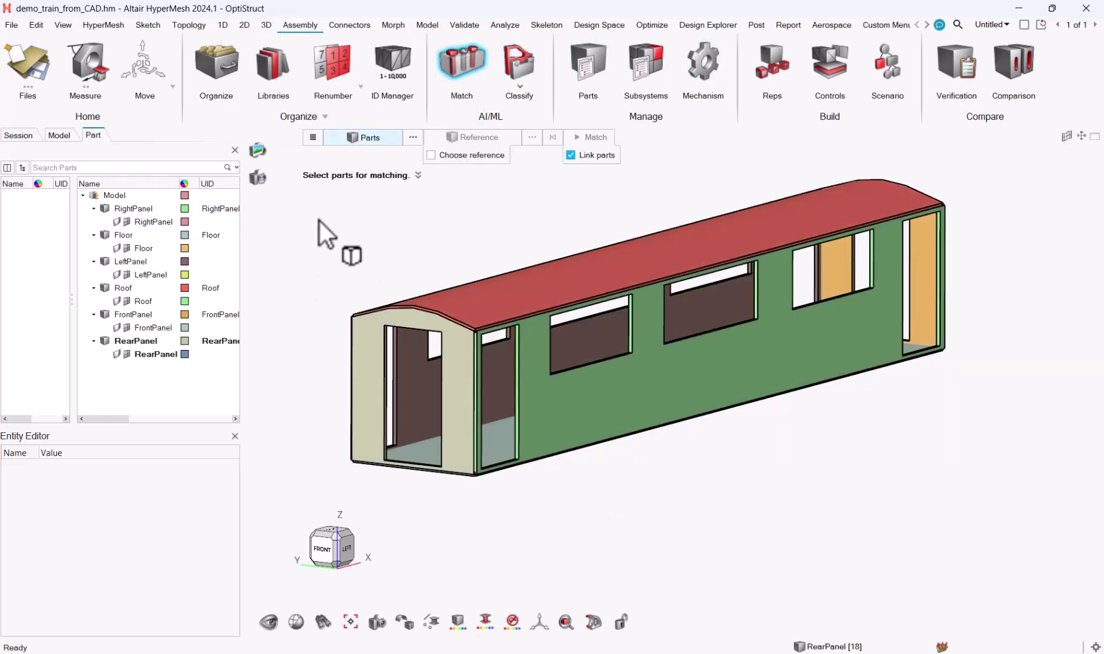
{"action": "left_click_drag", "start_coordinate": [319, 220], "coordinate": [982, 481]}
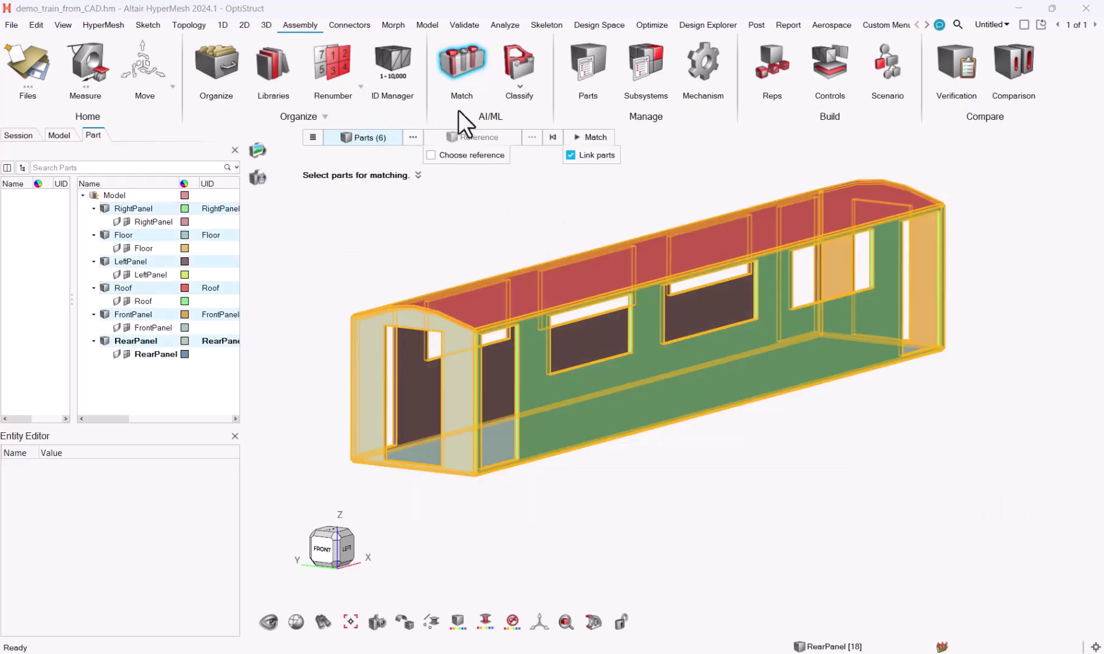
{"action": "left_click", "coordinate": [596, 138]}
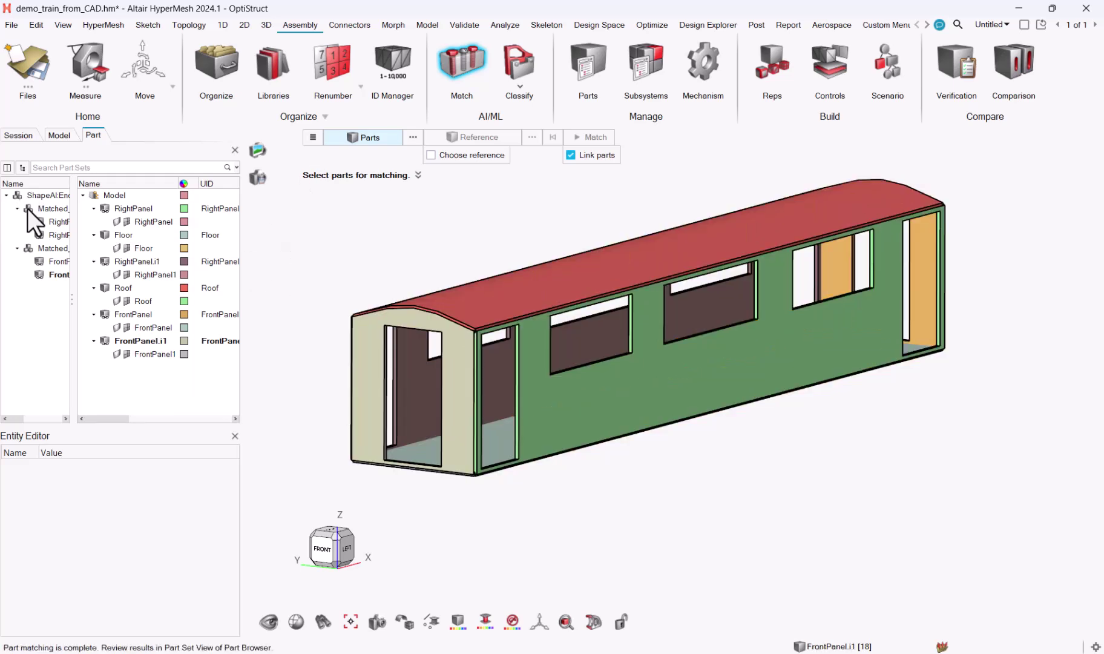
Toggle the matched RightPanel and FrontPanel pairs off and on to review them.
{"action": "left_click", "coordinate": [25, 207]}
{"action": "left_click", "coordinate": [25, 207]}
{"action": "left_click", "coordinate": [25, 206]}
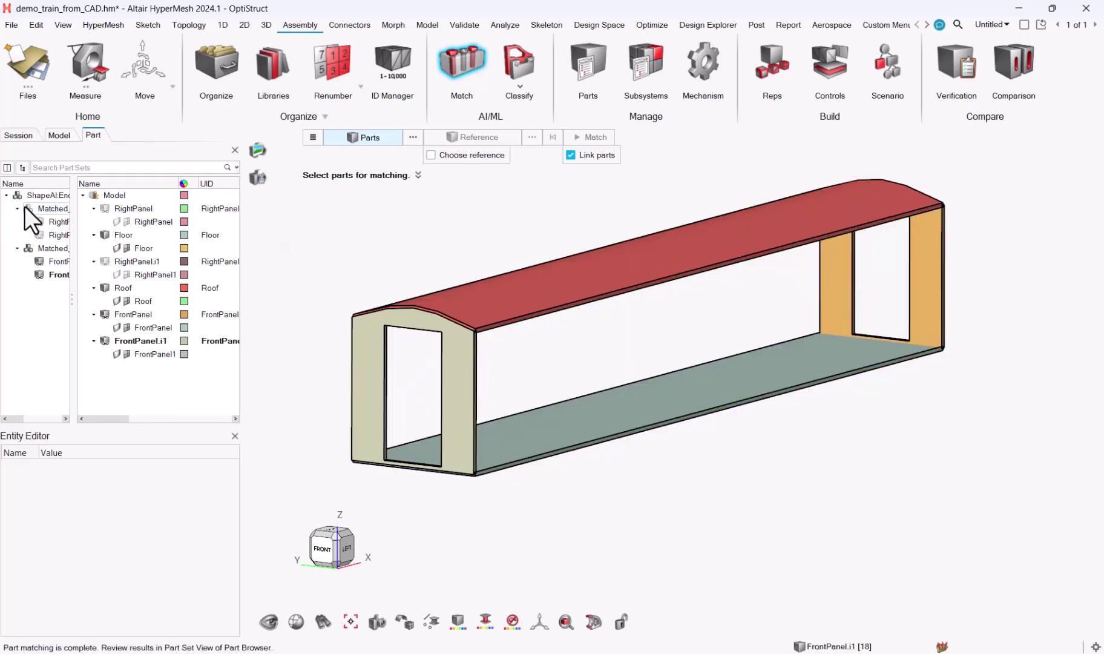
{"action": "left_click", "coordinate": [23, 206]}
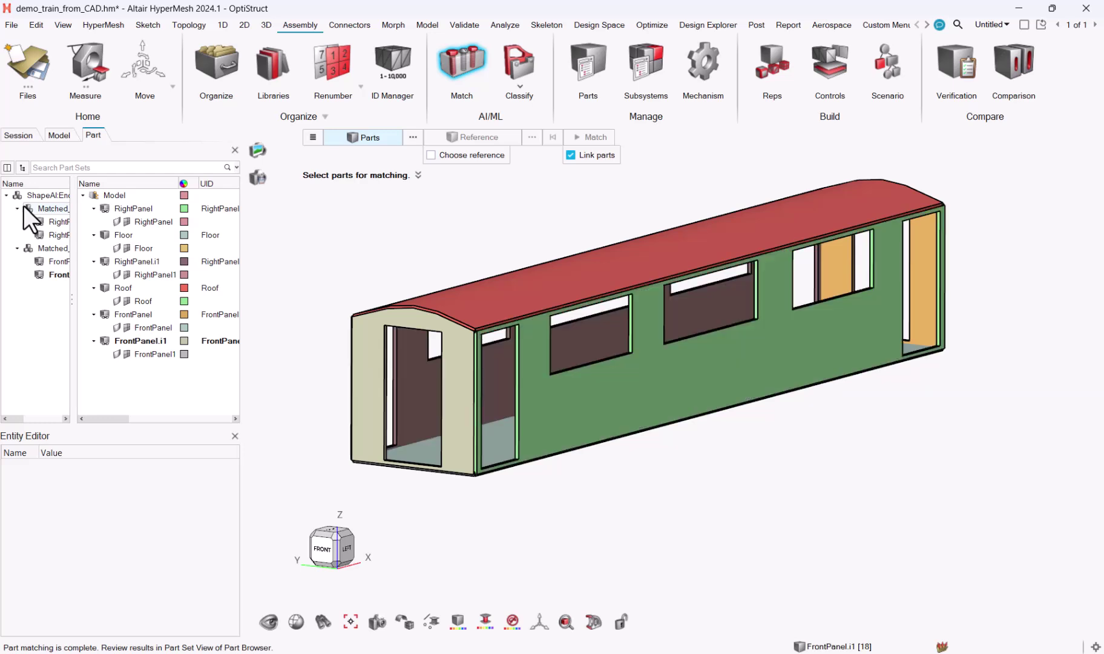
{"action": "left_click", "coordinate": [27, 246]}
{"action": "left_click", "coordinate": [27, 246]}
Select all parts in the Part browser and save their representations.
{"action": "left_click", "coordinate": [122, 211]}
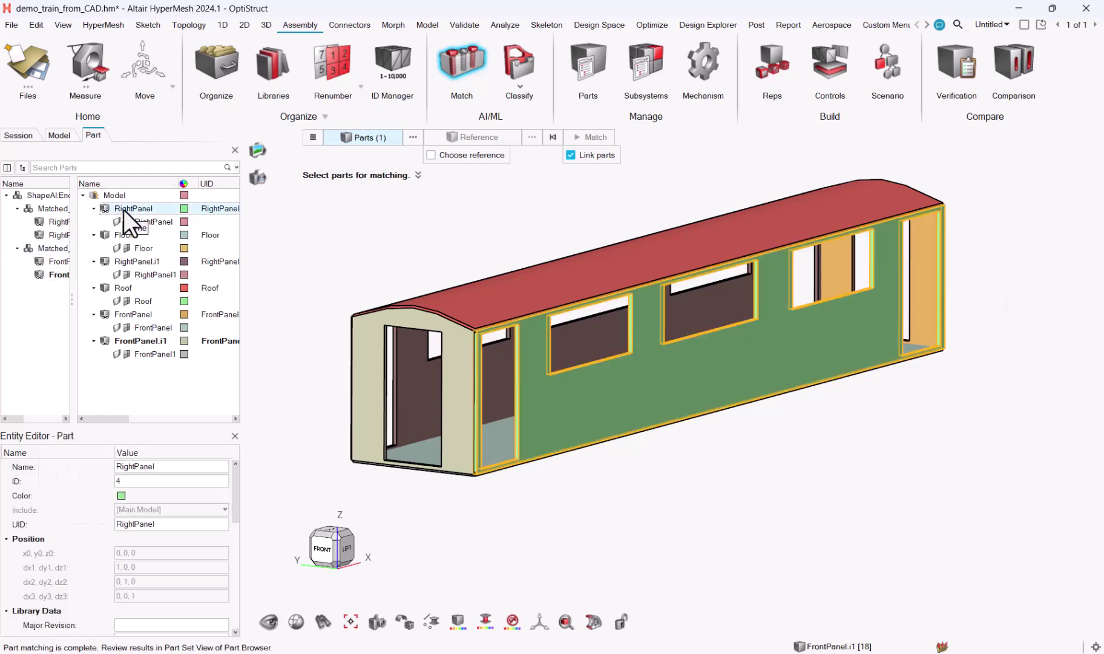
{"action": "key", "text": "ctrl+a"}
{"action": "right_click", "coordinate": [124, 207]}
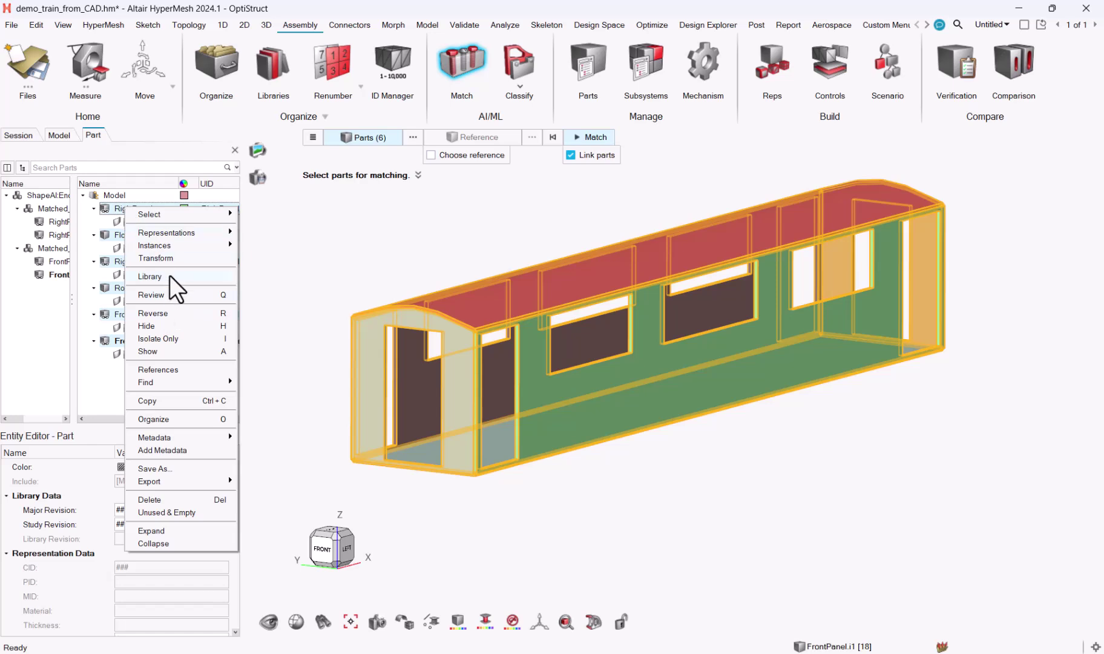
{"action": "mouse_move", "coordinate": [181, 228]}
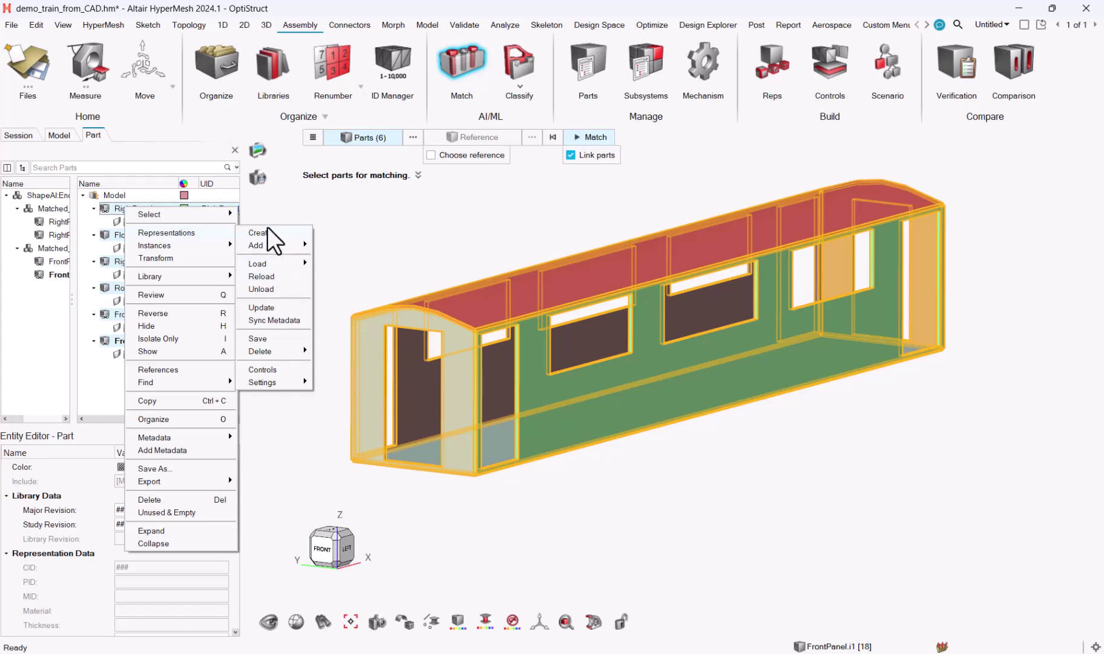
{"action": "left_click", "coordinate": [276, 339]}
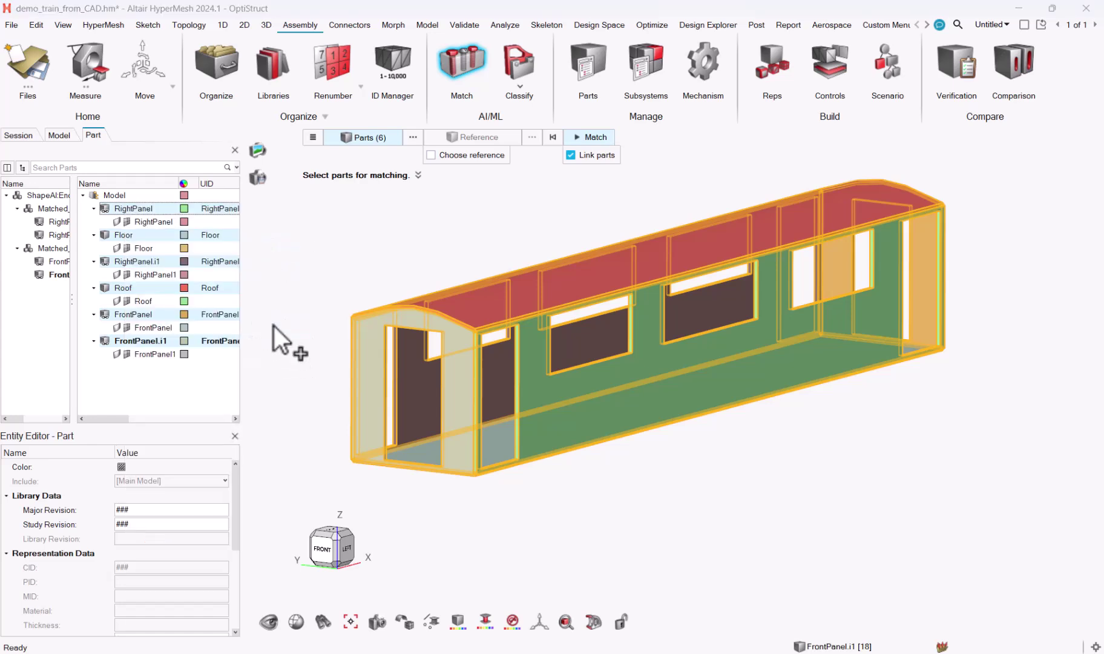
Set the Roof and FrontPanel representations to CAD.
{"action": "left_click", "coordinate": [587, 208]}
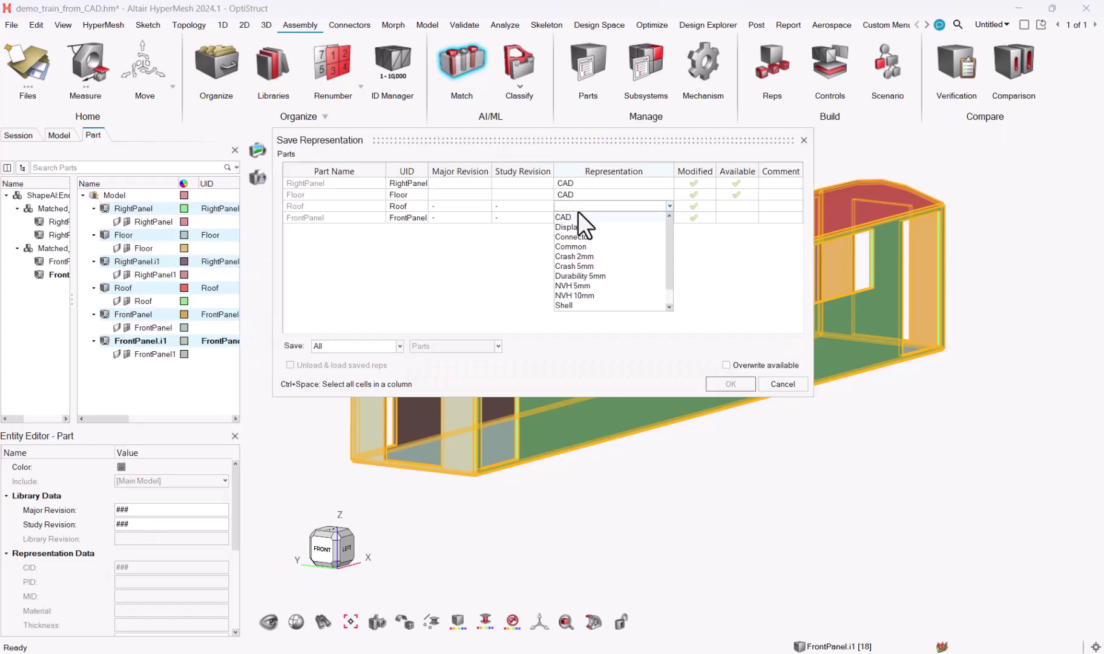
{"action": "left_click", "coordinate": [578, 214]}
{"action": "left_click", "coordinate": [575, 217]}
{"action": "left_click", "coordinate": [572, 230]}
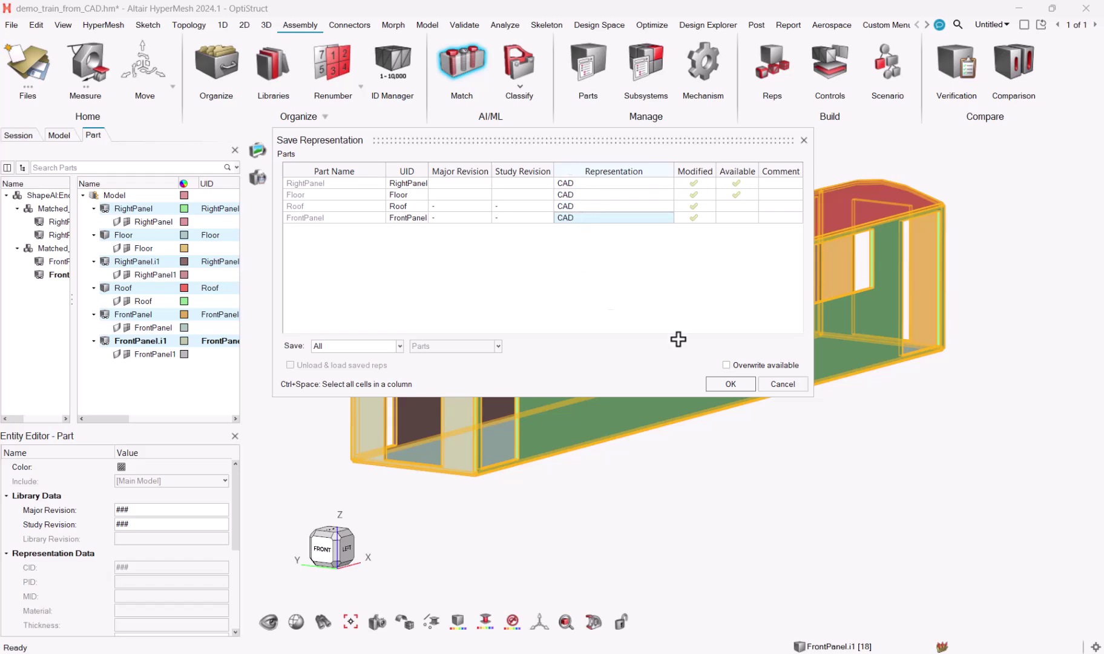
{"action": "left_click", "coordinate": [731, 383]}
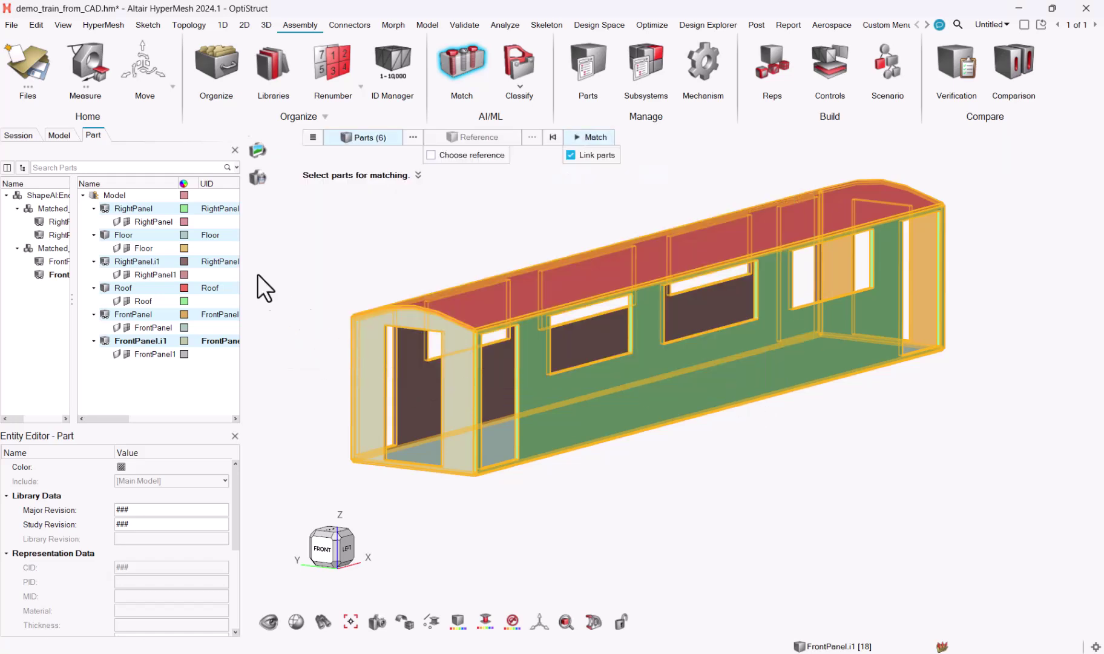
{"action": "right_click", "coordinate": [133, 286]}
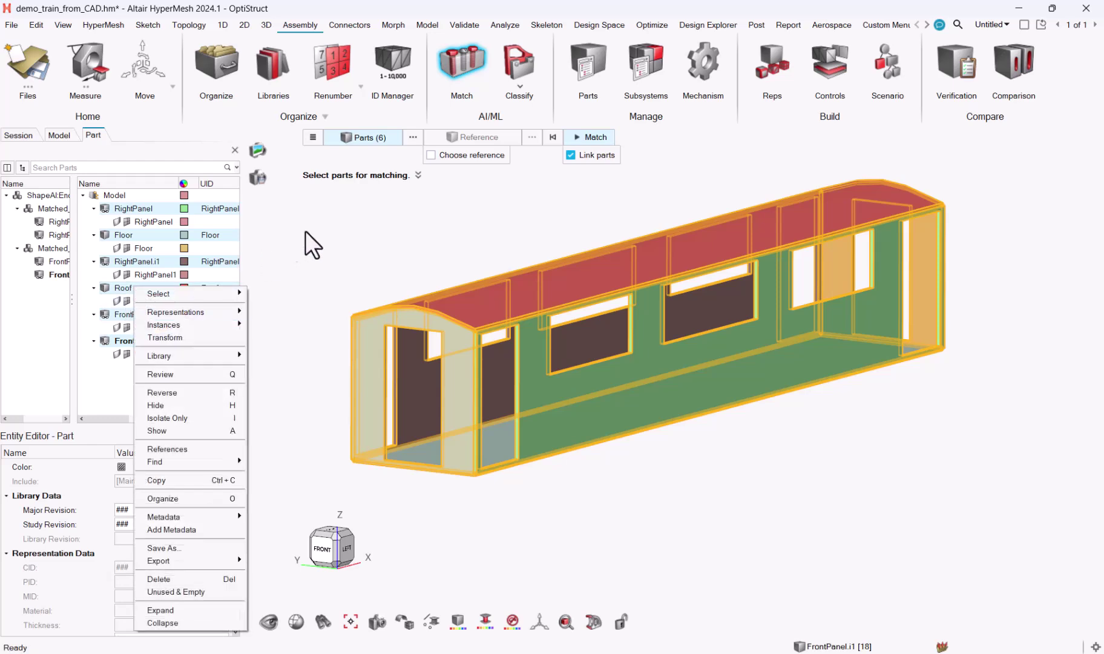
{"action": "left_click", "coordinate": [286, 219]}
{"action": "left_click_drag", "start_coordinate": [233, 479], "coordinate": [242, 617]}
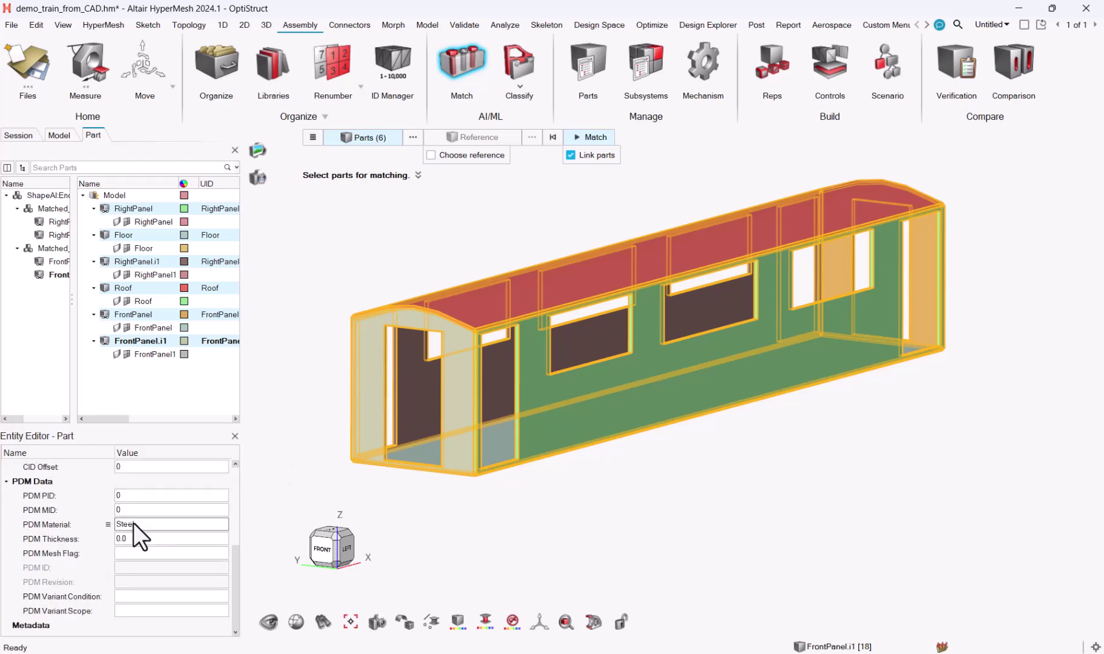
{"action": "left_click", "coordinate": [51, 129]}
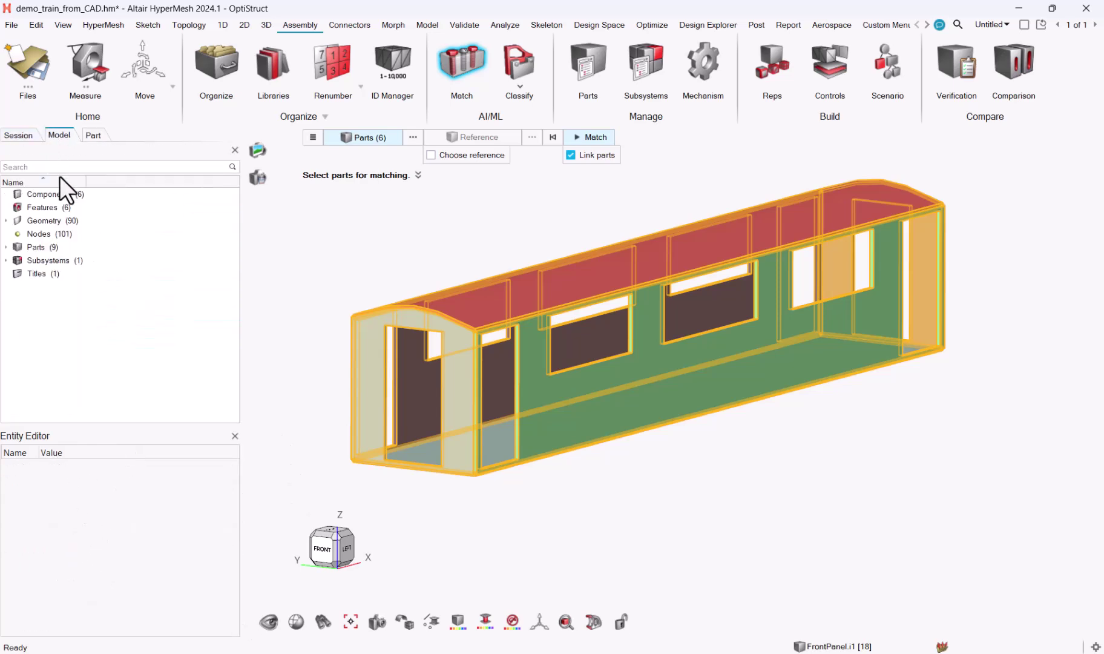
{"action": "left_click", "coordinate": [93, 135]}
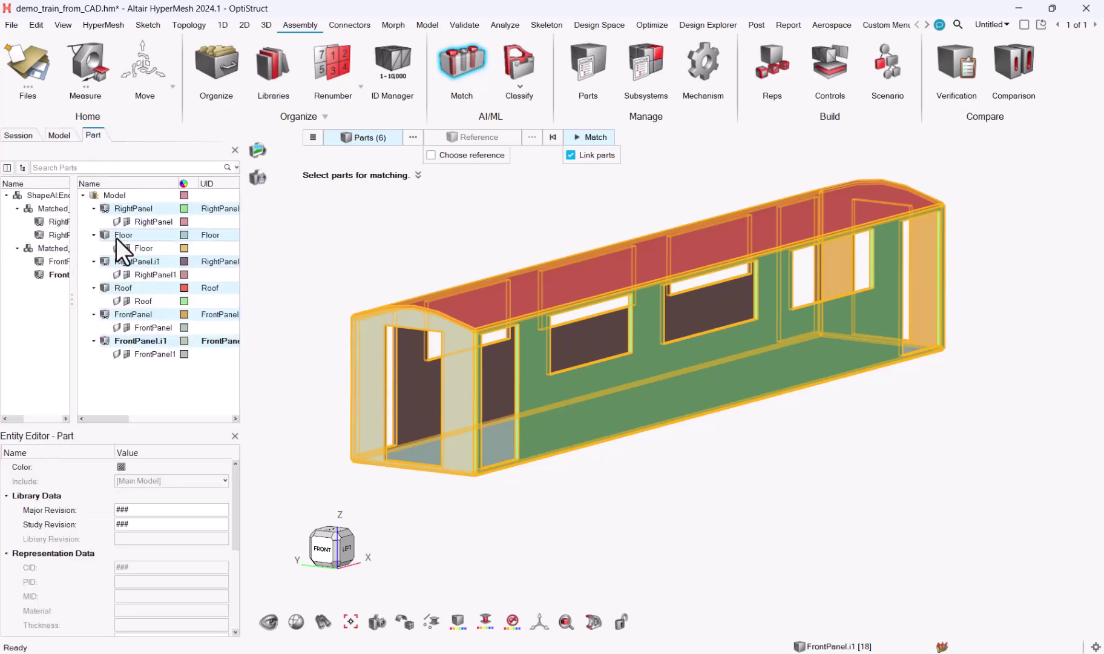
Create a new Crash 5mm representation for the train-car parts to start batch meshing.
{"action": "right_click", "coordinate": [116, 236]}
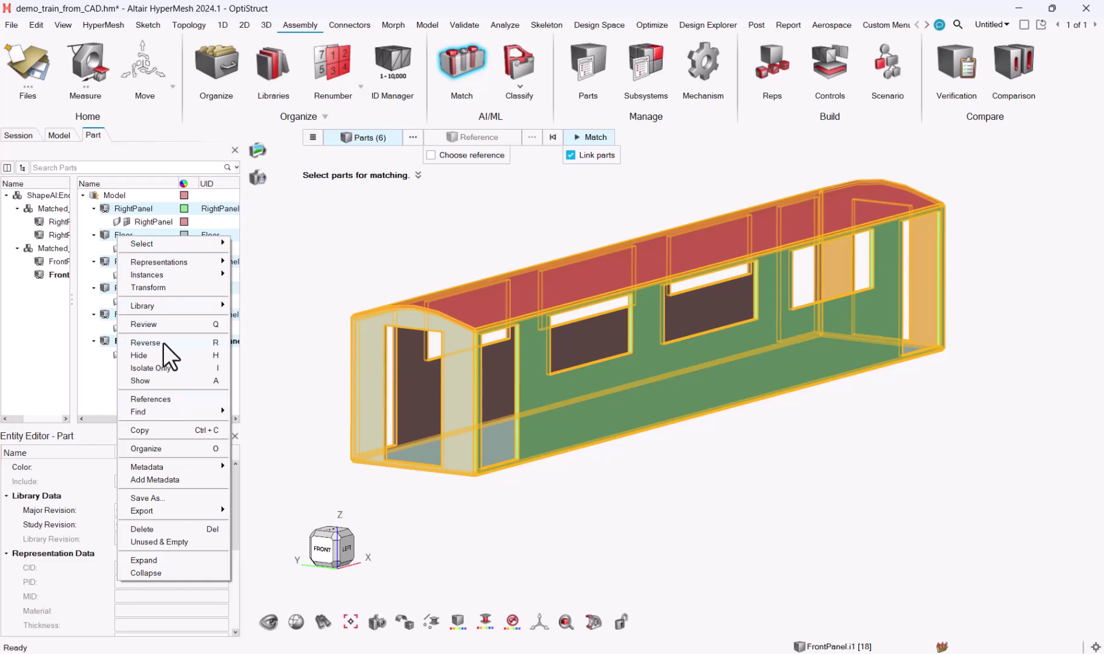
{"action": "mouse_move", "coordinate": [179, 261]}
{"action": "left_click", "coordinate": [251, 261]}
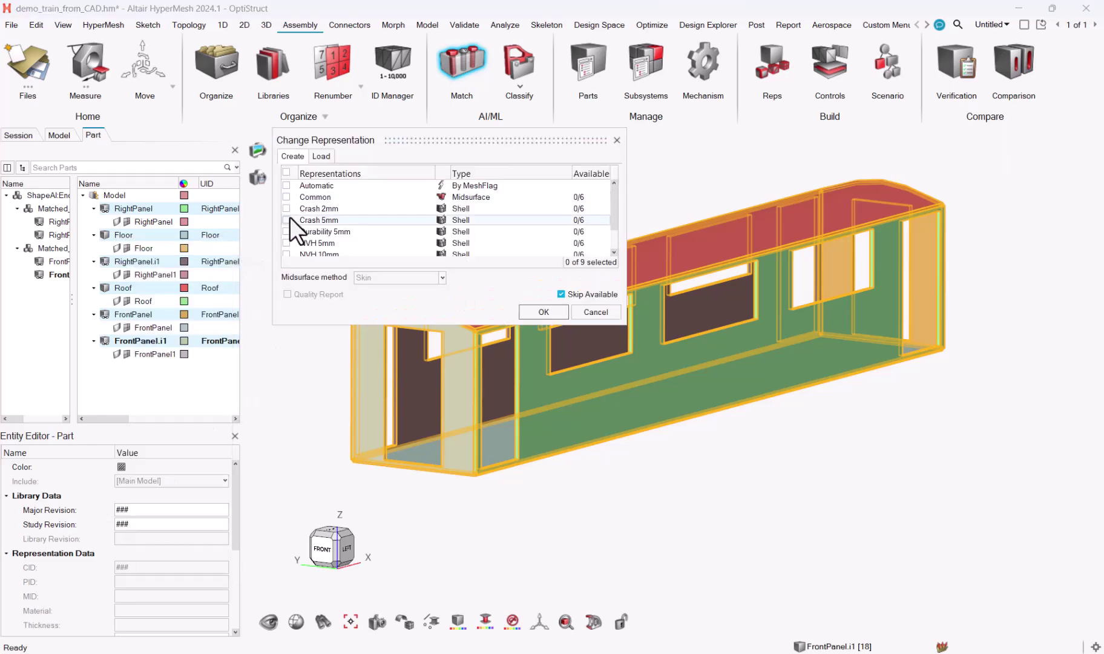
{"action": "left_click", "coordinate": [286, 219]}
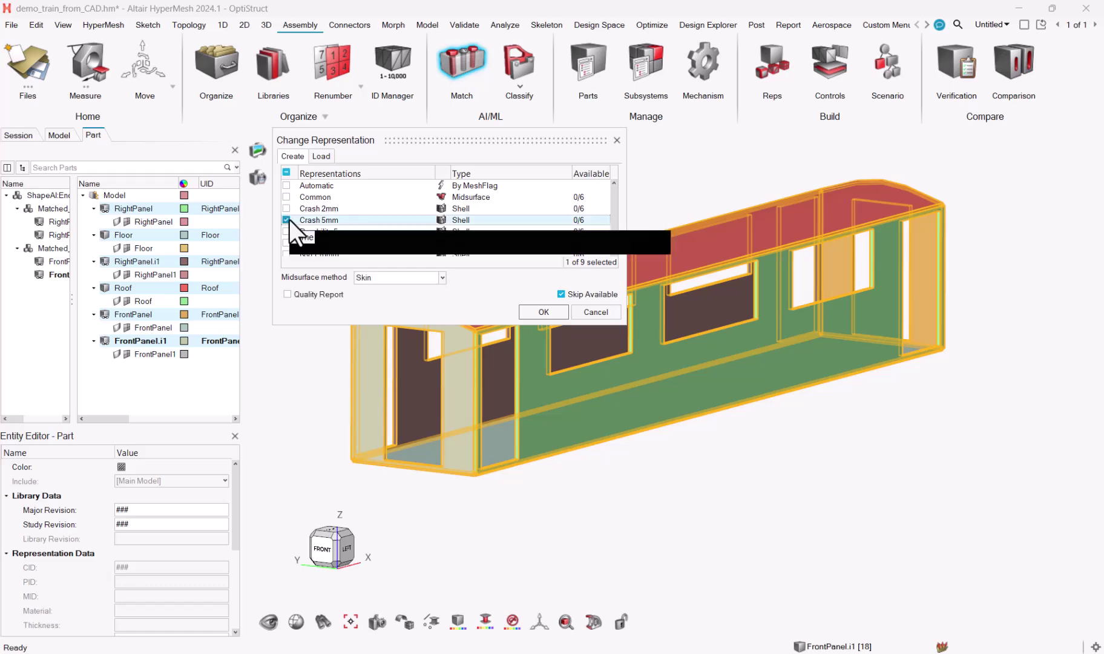
{"action": "left_click", "coordinate": [542, 312]}
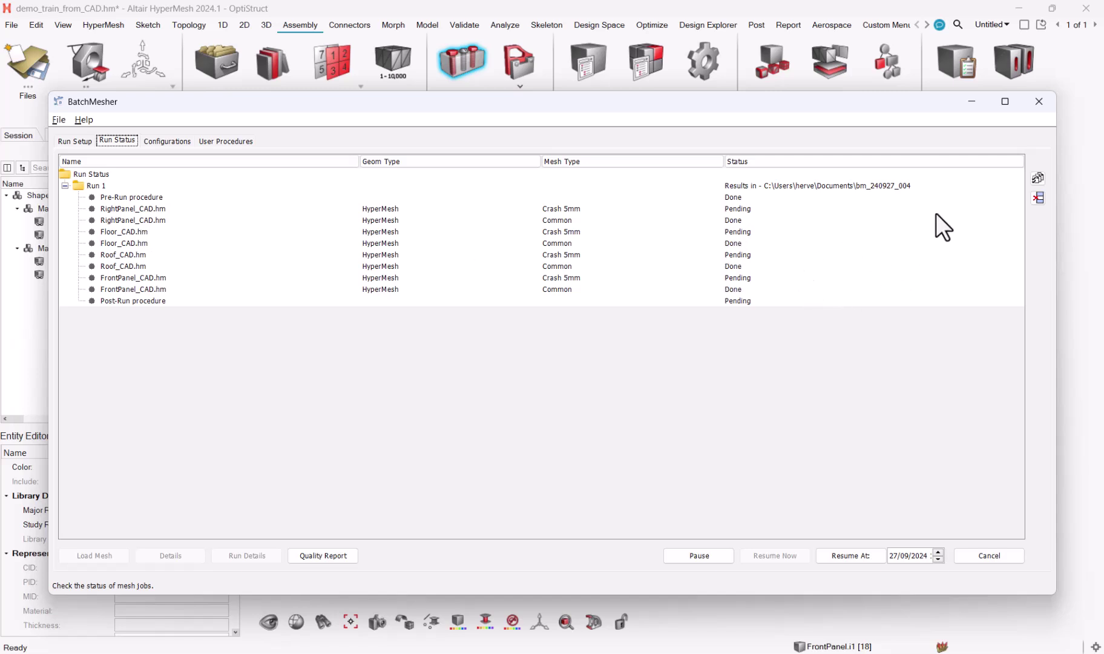
Minimize BatchMesher and, once meshing finishes, load the new .c01 meshes for all six parts.
{"action": "left_click", "coordinate": [972, 102]}
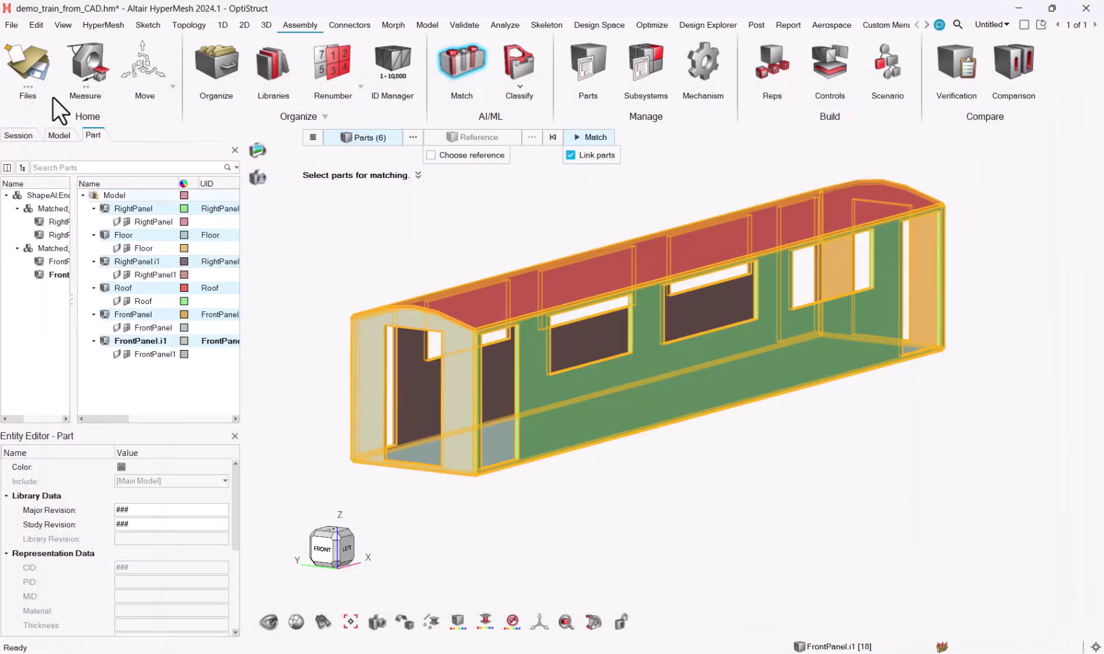
{"action": "left_click", "coordinate": [212, 68]}
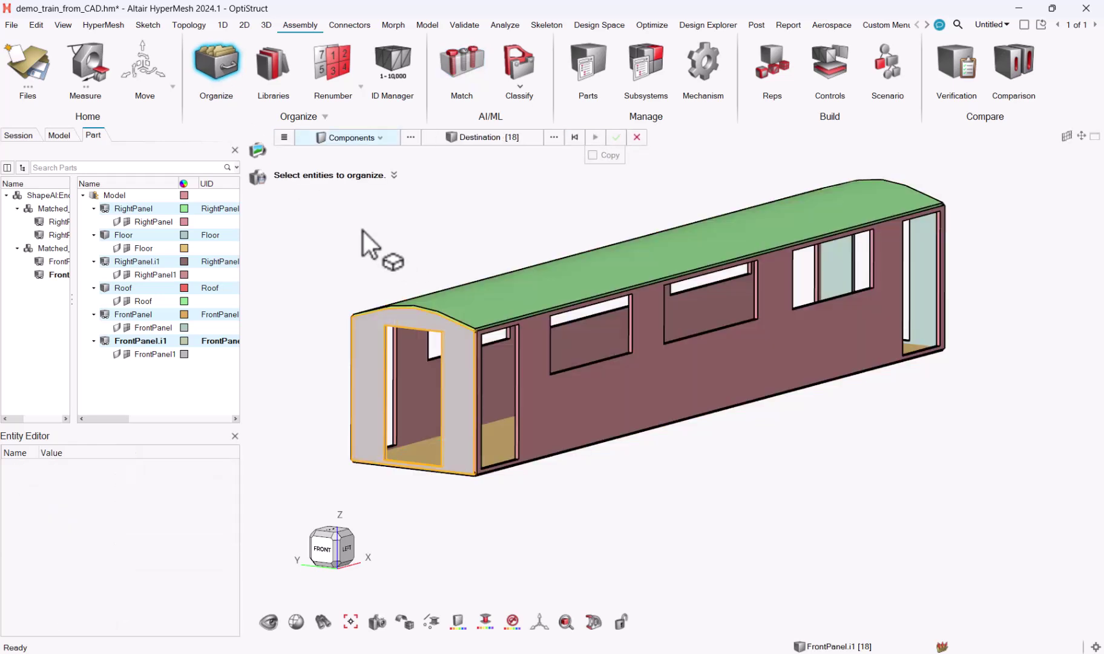
{"action": "left_click", "coordinate": [363, 230]}
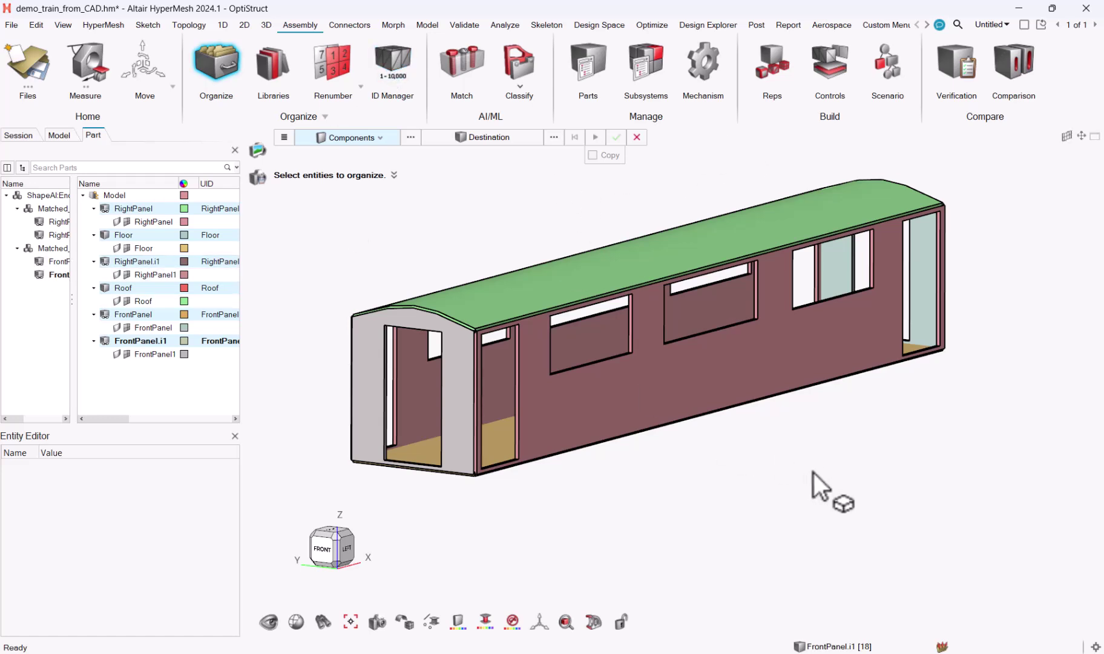
{"action": "middle_click_drag", "start_coordinate": [712, 486], "coordinate": [687, 483]}
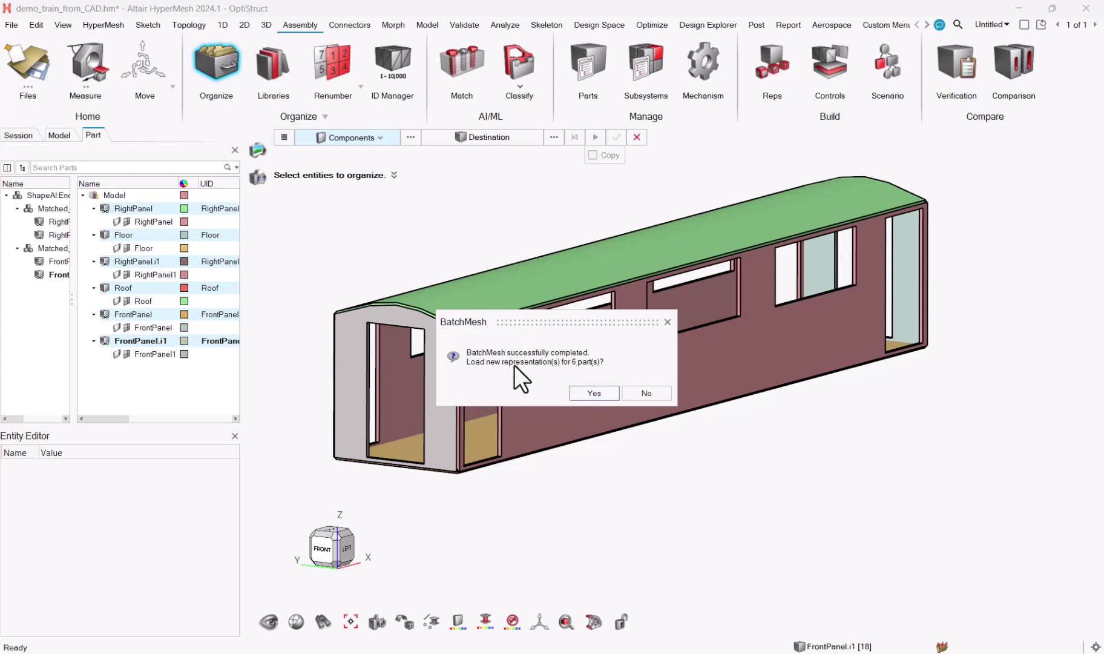
{"action": "left_click", "coordinate": [586, 393]}
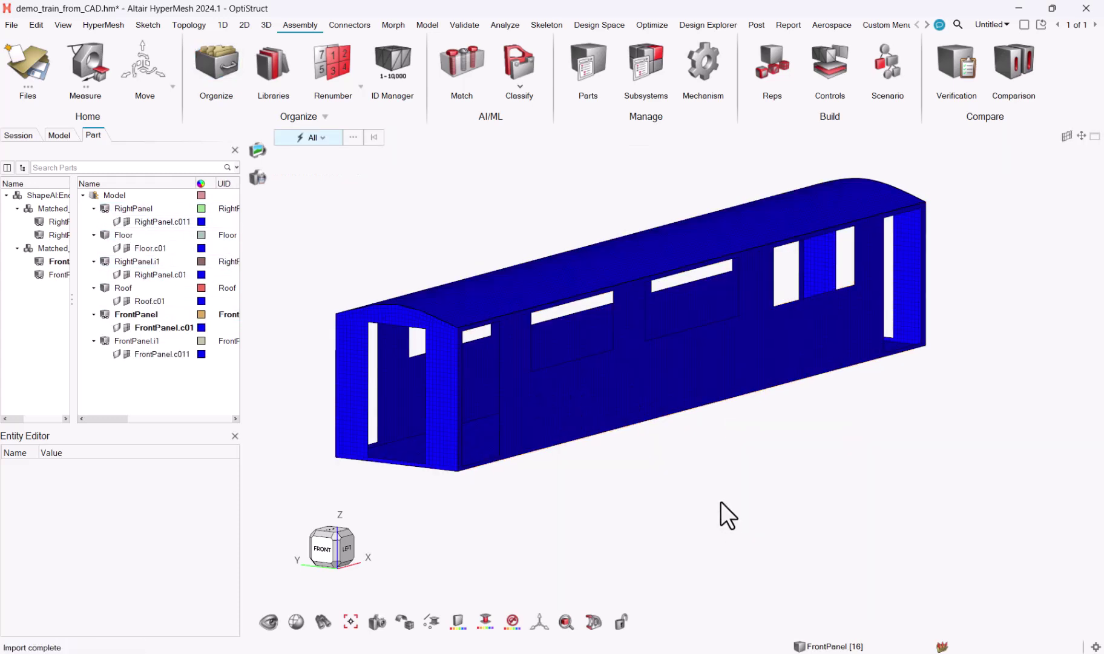
Inspect the shell mesh at a window opening, set picking to Parts, then view the whole car.
{"action": "scroll", "coordinate": [467, 318], "scroll_direction": "up", "scroll_amount": 5}
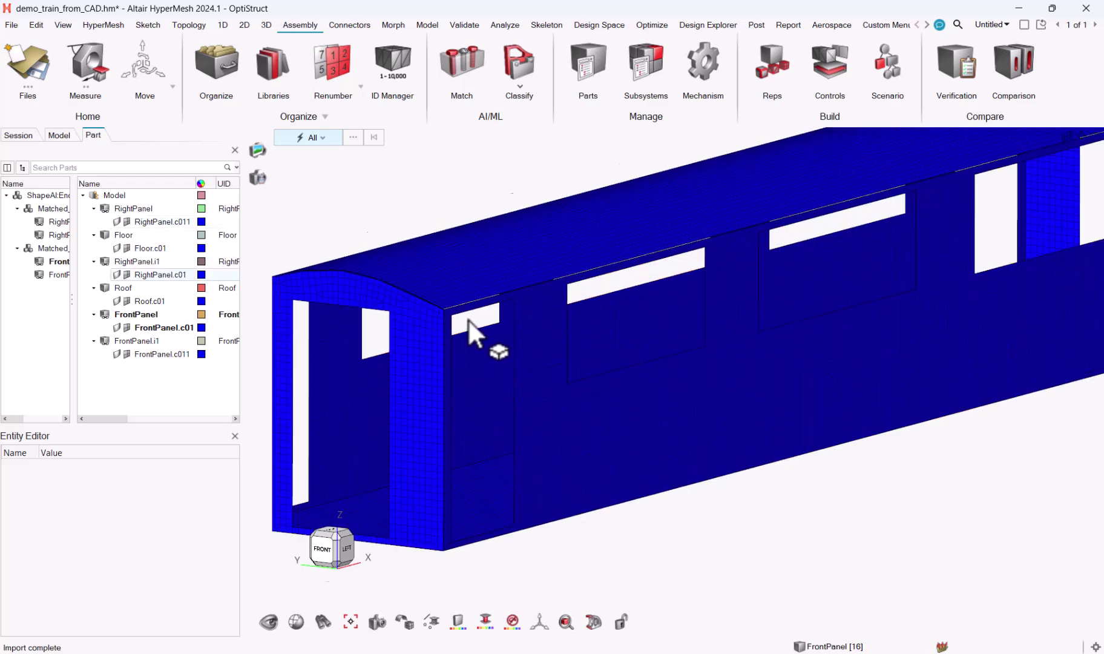
{"action": "scroll", "coordinate": [467, 313], "scroll_direction": "down", "scroll_amount": 2}
{"action": "middle_click_drag", "start_coordinate": [404, 305], "coordinate": [401, 382]}
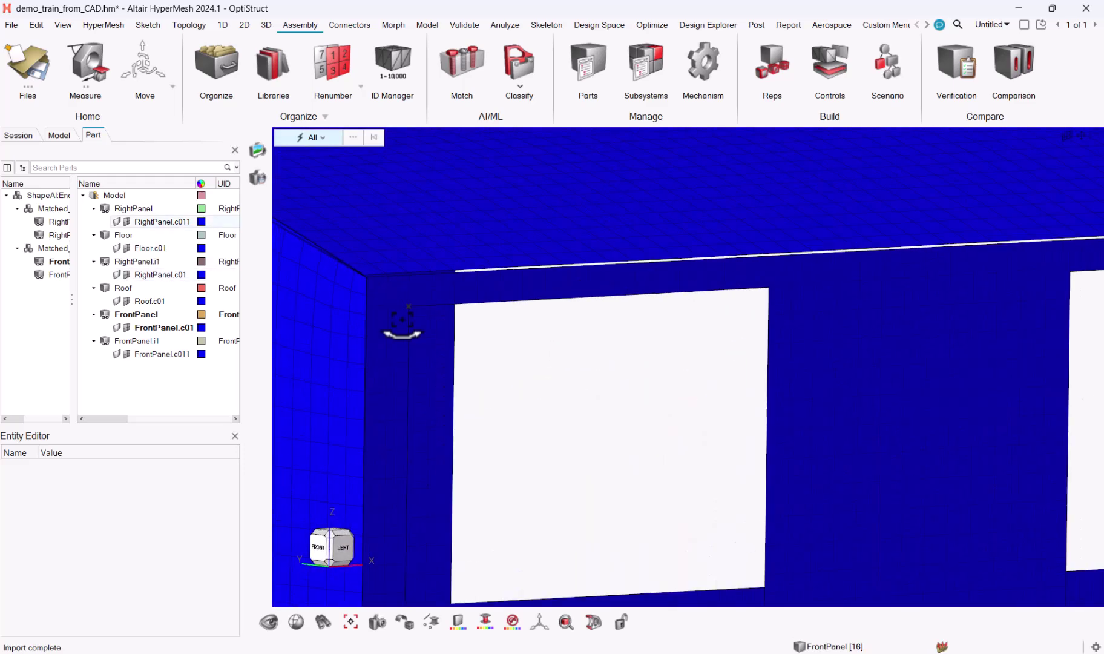
{"action": "scroll", "coordinate": [444, 317], "scroll_direction": "up", "scroll_amount": 3}
{"action": "key", "text": "p"}
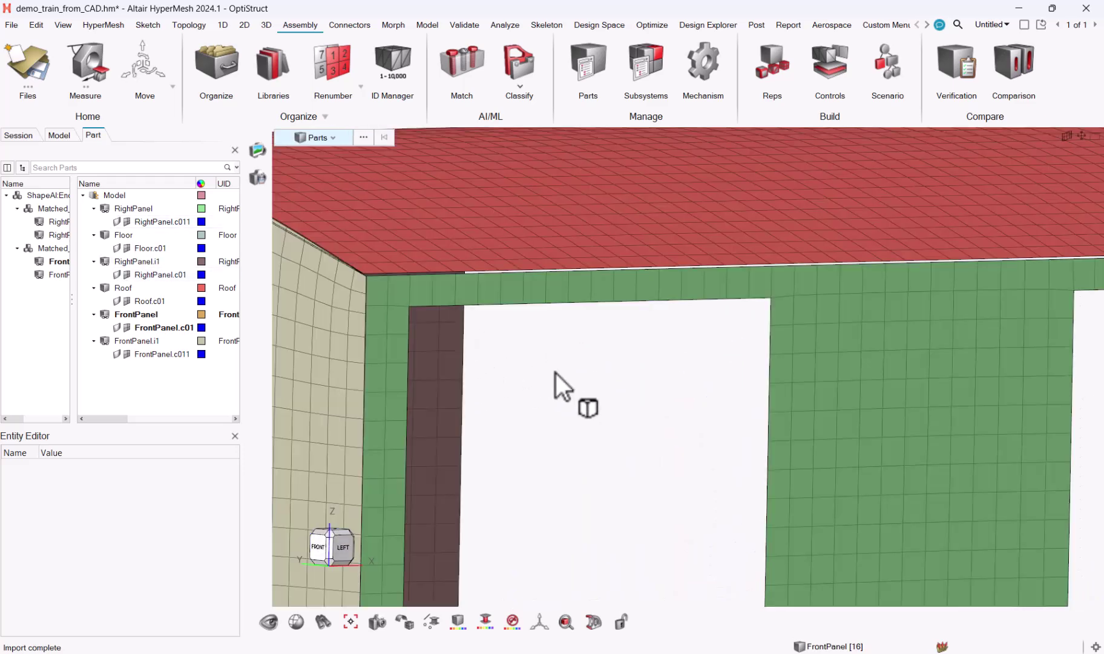
{"action": "middle_click_drag", "start_coordinate": [392, 279], "coordinate": [467, 357]}
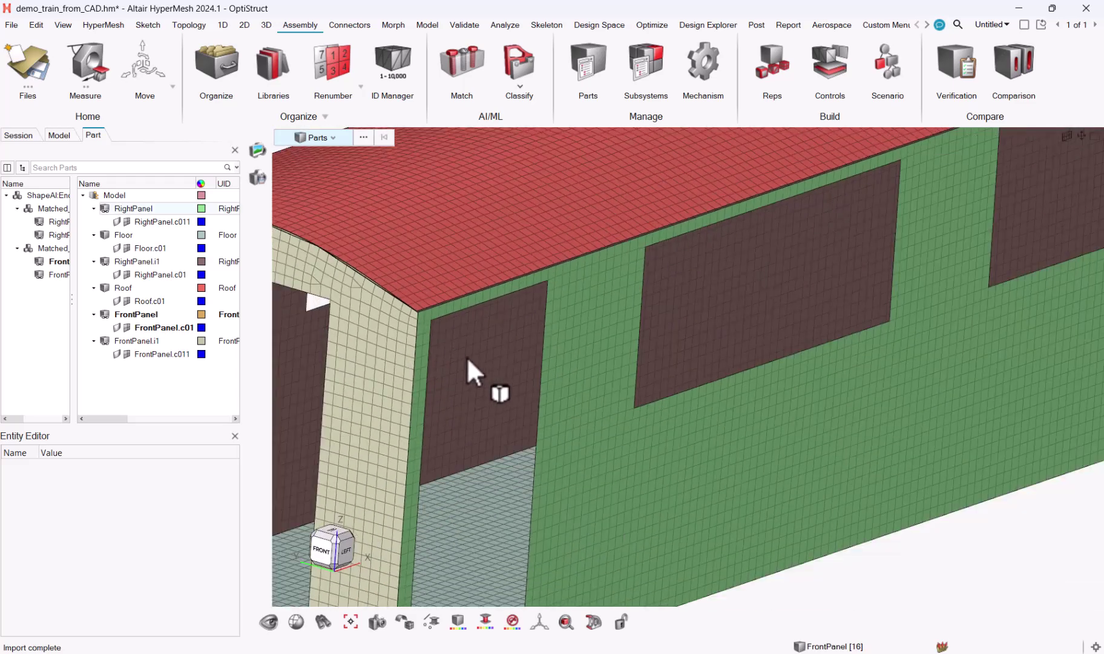
{"action": "scroll", "coordinate": [467, 356], "scroll_direction": "down", "scroll_amount": 6}
{"action": "right_click_drag", "start_coordinate": [838, 398], "coordinate": [828, 429]}
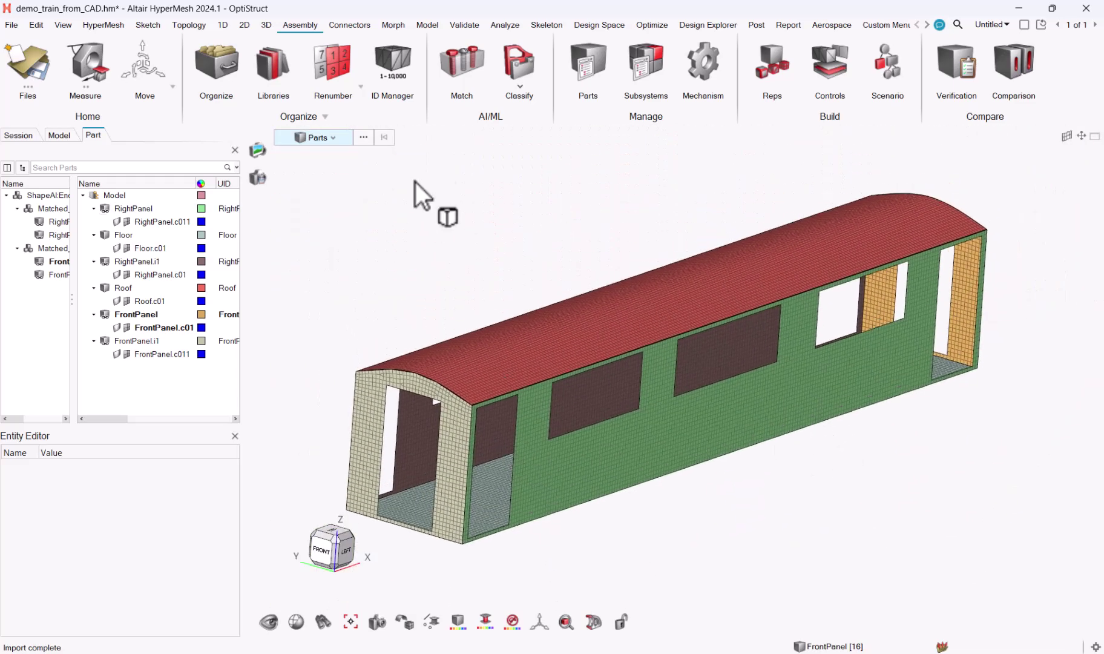
Generate 12 line connectors along the joints of all six window-selected parts.
{"action": "left_click", "coordinate": [363, 24]}
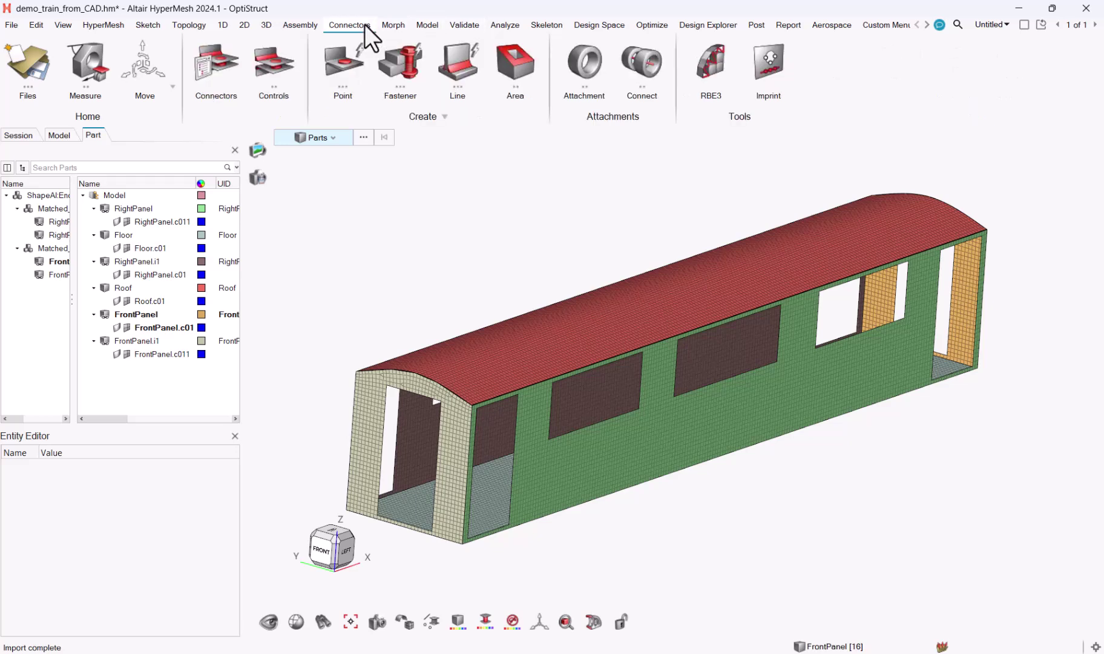
{"action": "left_click", "coordinate": [457, 61]}
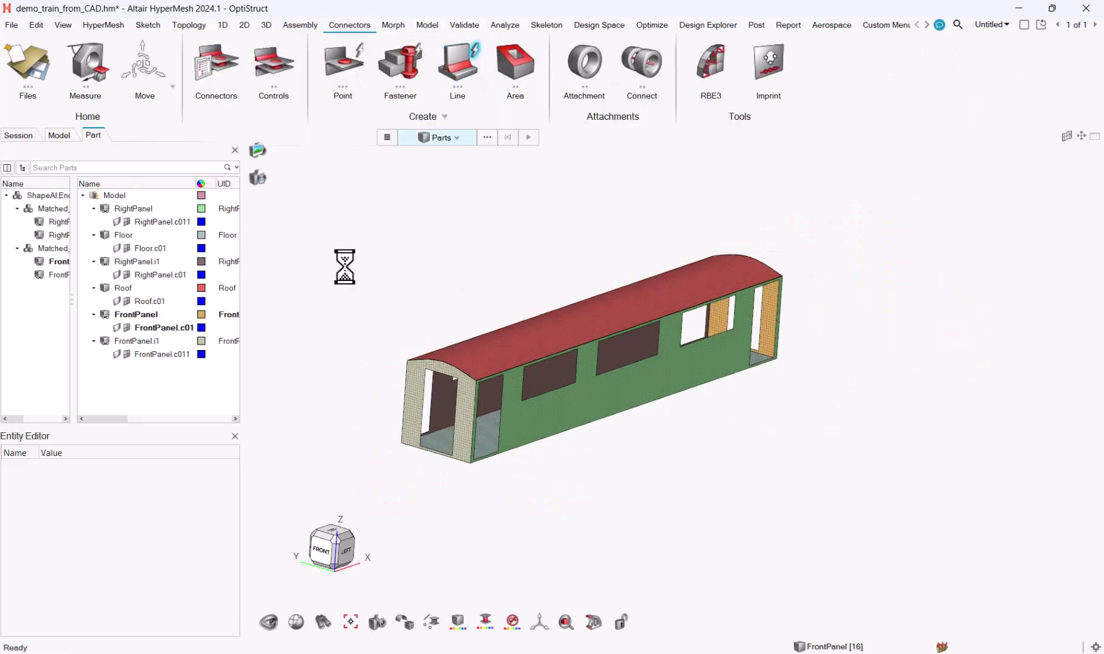
{"action": "left_click_drag", "start_coordinate": [390, 216], "coordinate": [1018, 537]}
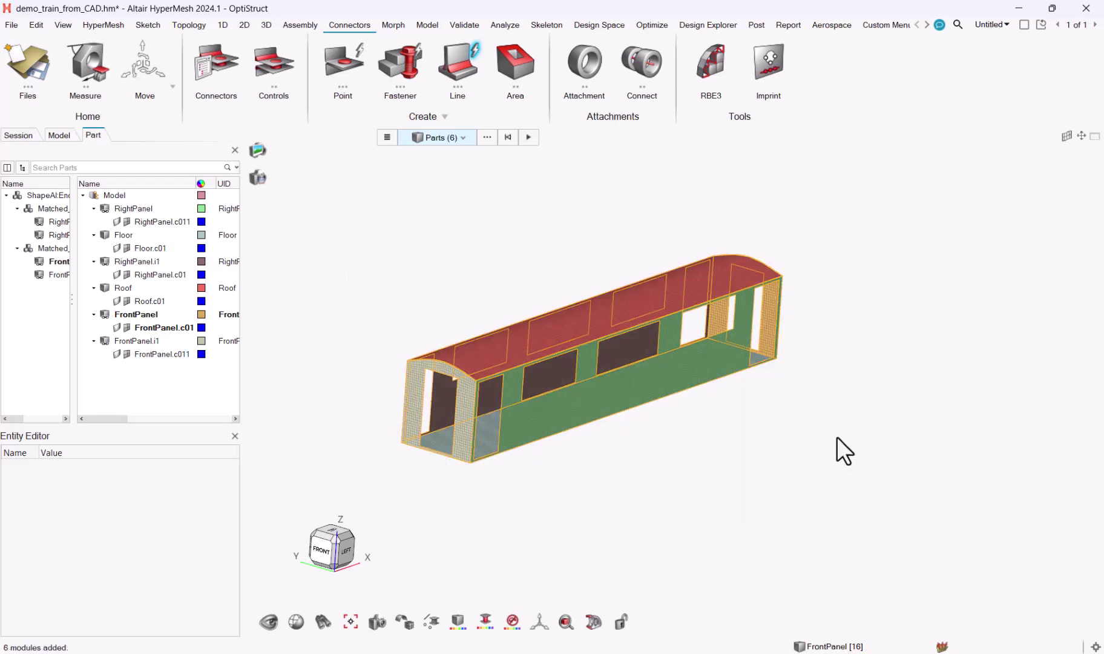
{"action": "left_click", "coordinate": [530, 135]}
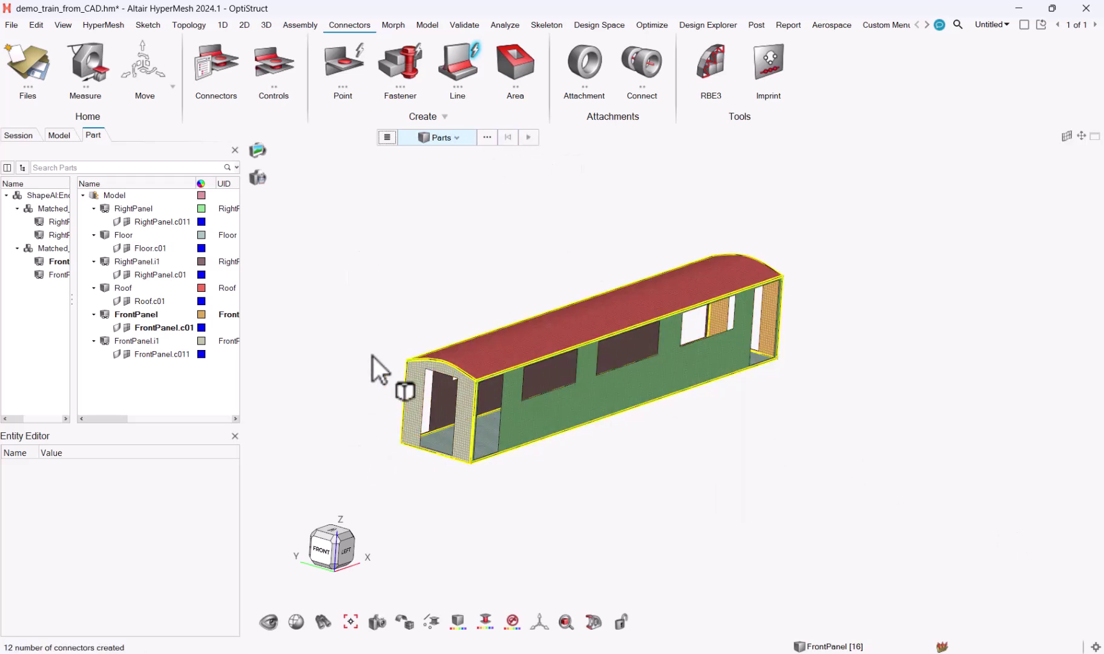
{"action": "left_click", "coordinate": [271, 69]}
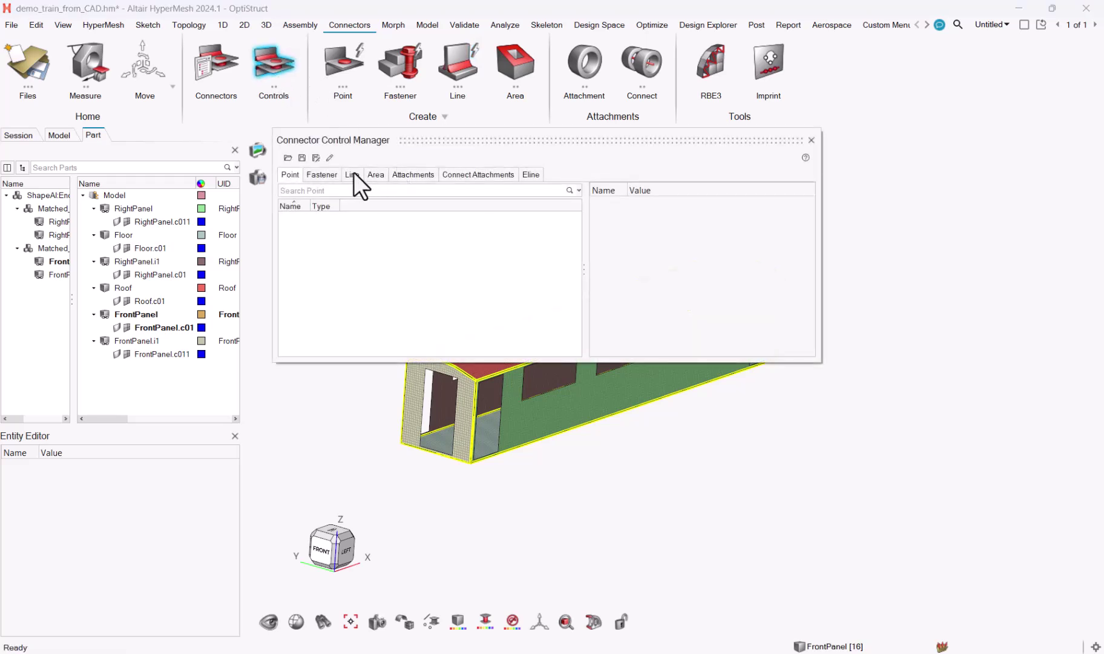
Change connectorcontrol1 to a stitch type and rename it 'Stich - equivalence'.
{"action": "left_click", "coordinate": [353, 175]}
{"action": "left_click", "coordinate": [335, 217]}
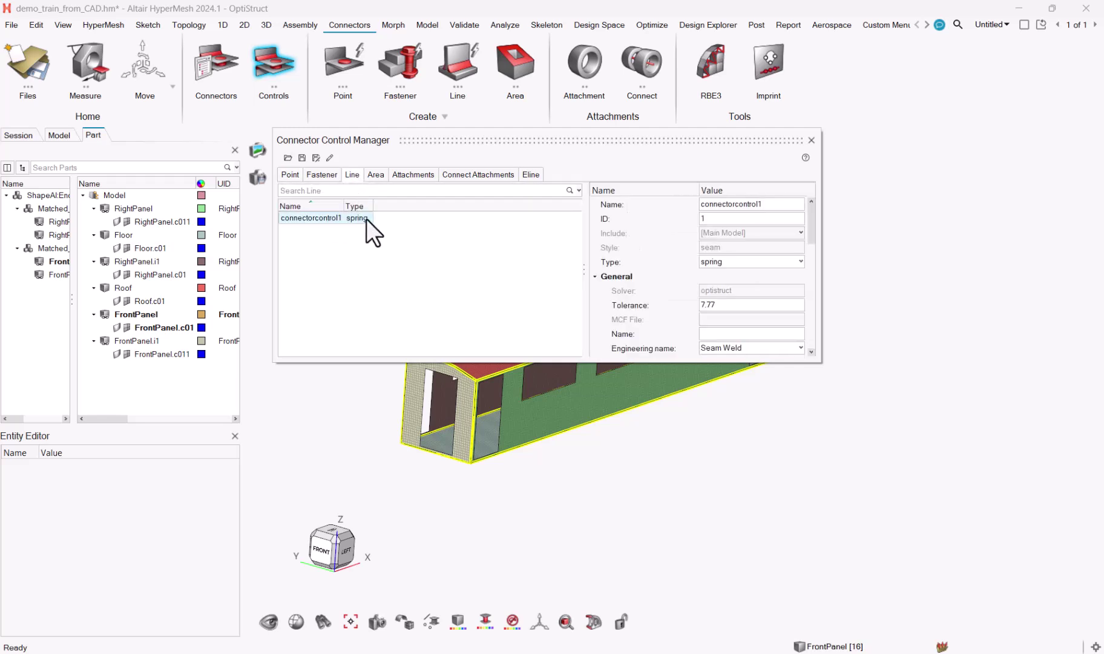
{"action": "left_click", "coordinate": [800, 261]}
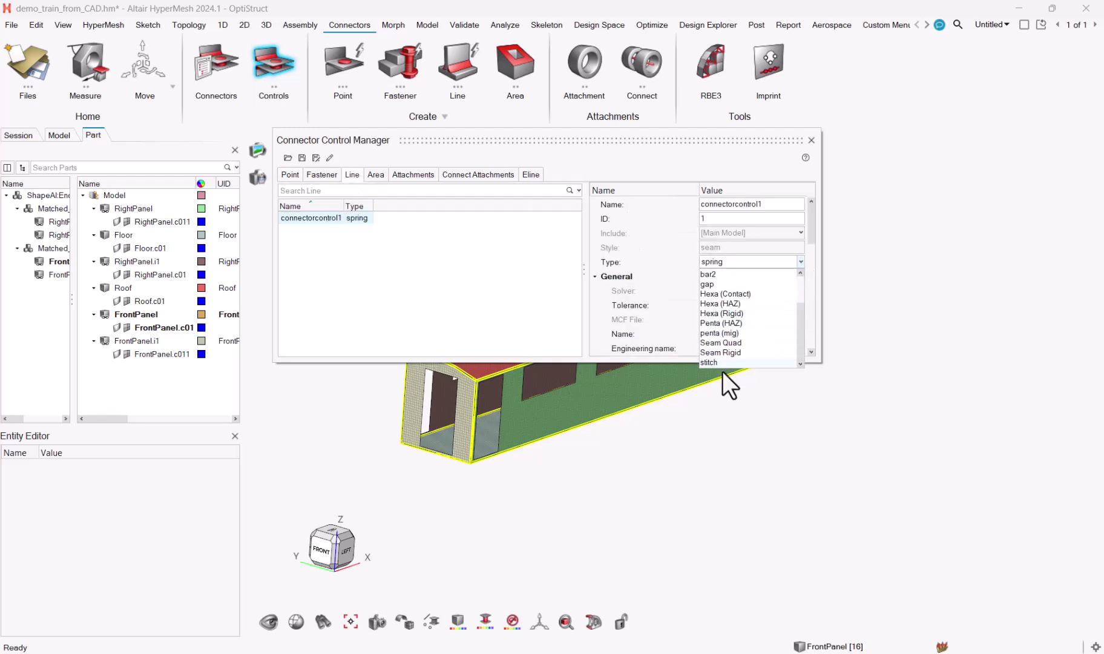
{"action": "left_click", "coordinate": [717, 361]}
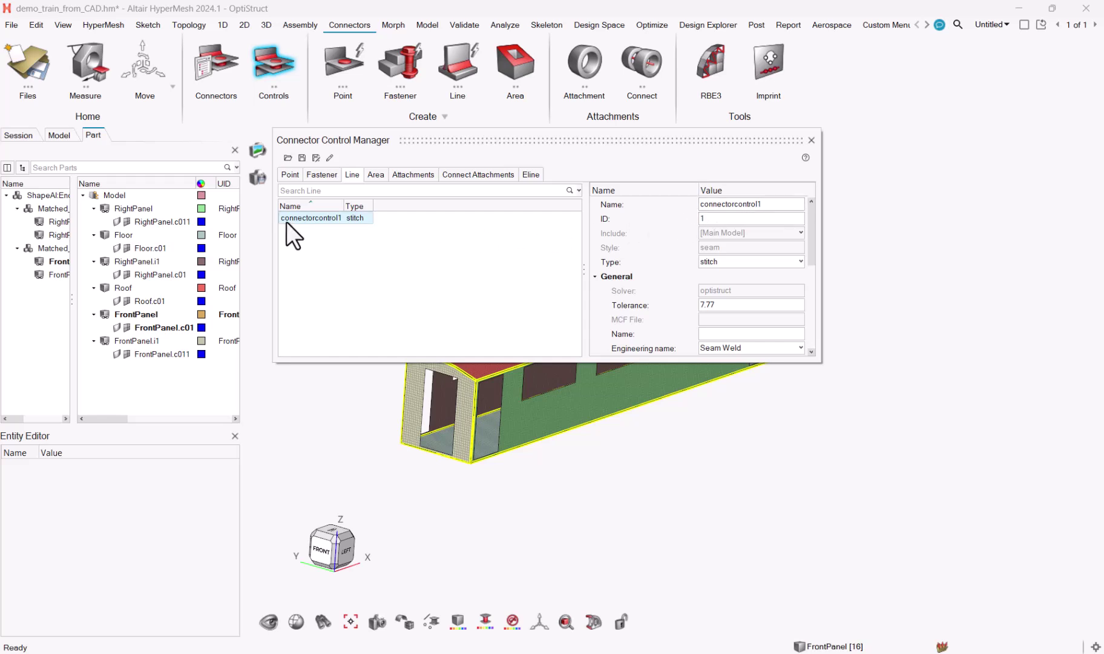
{"action": "left_click", "coordinate": [730, 205]}
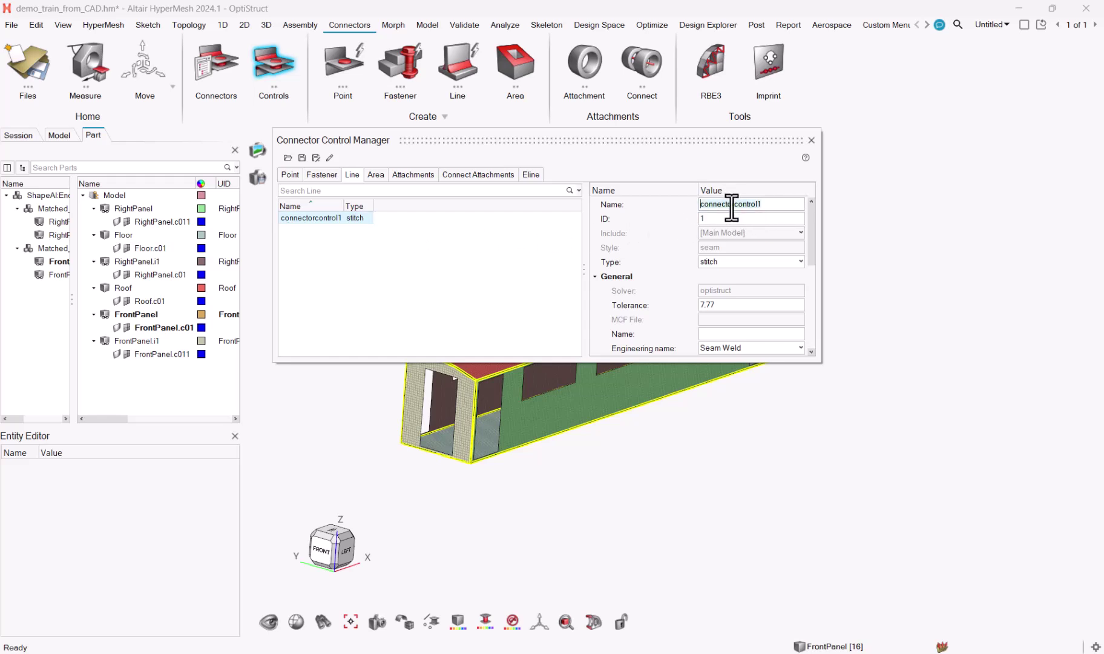
{"action": "type", "text": "Stich"}
{"action": "type", "text": "- equivalence"}
{"action": "key", "text": "Return"}
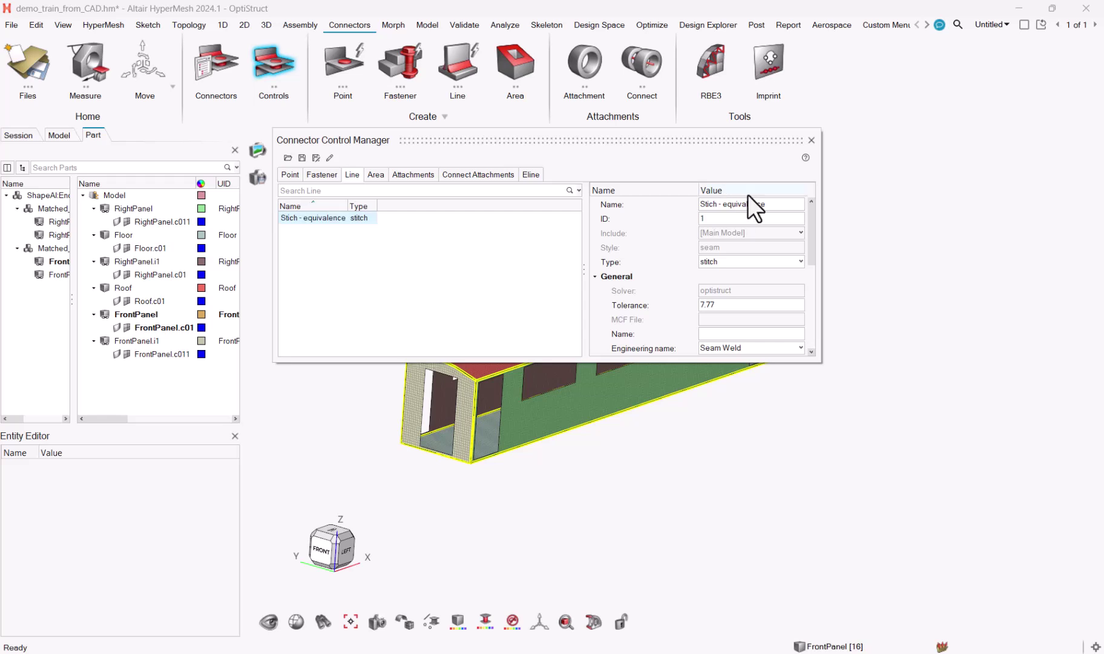
Set the control's tolerance to 10 and enable Retain Nodes.
{"action": "double_click", "coordinate": [749, 303]}
{"action": "type", "text": "10"}
{"action": "key", "text": "Return"}
{"action": "left_click_drag", "start_coordinate": [815, 242], "coordinate": [816, 282]}
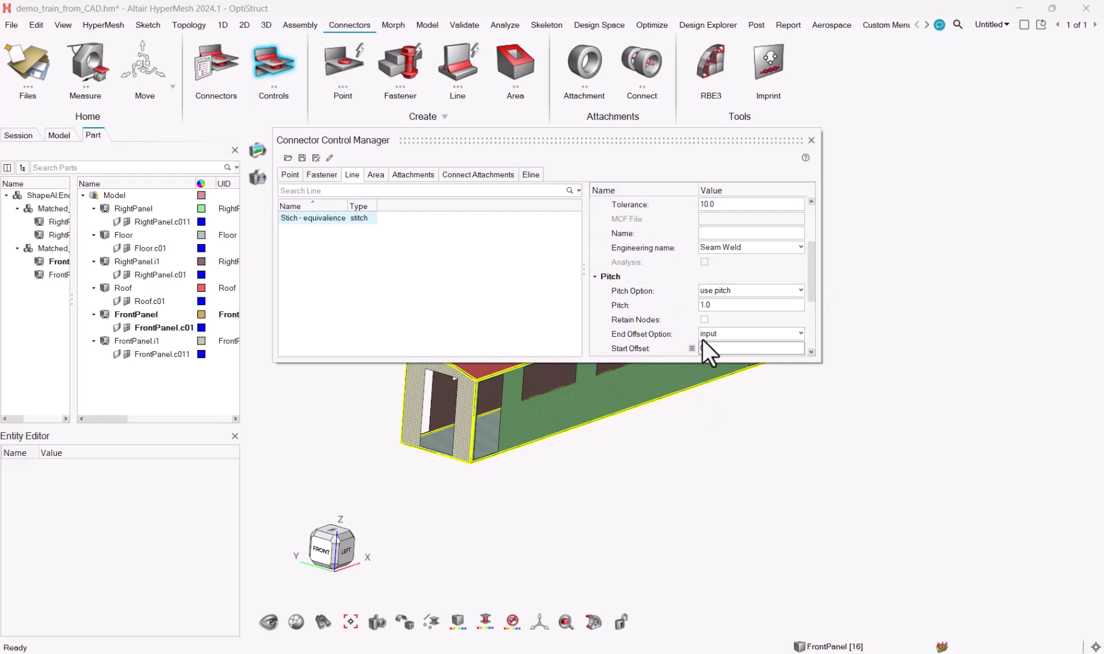
{"action": "left_click", "coordinate": [704, 319]}
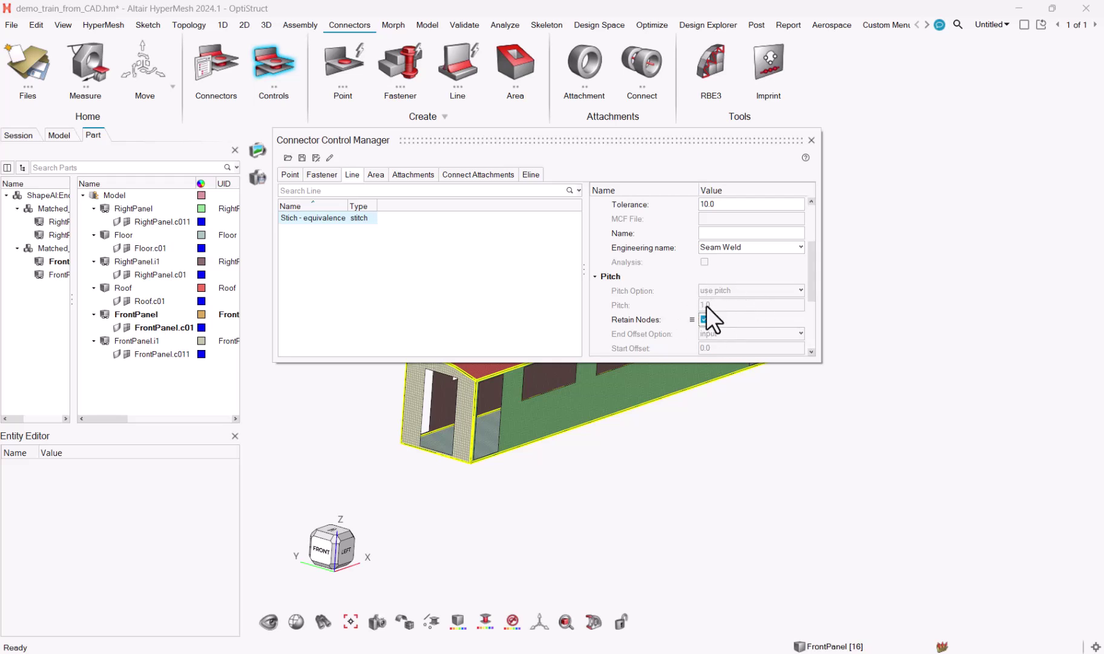
{"action": "left_click", "coordinate": [812, 140]}
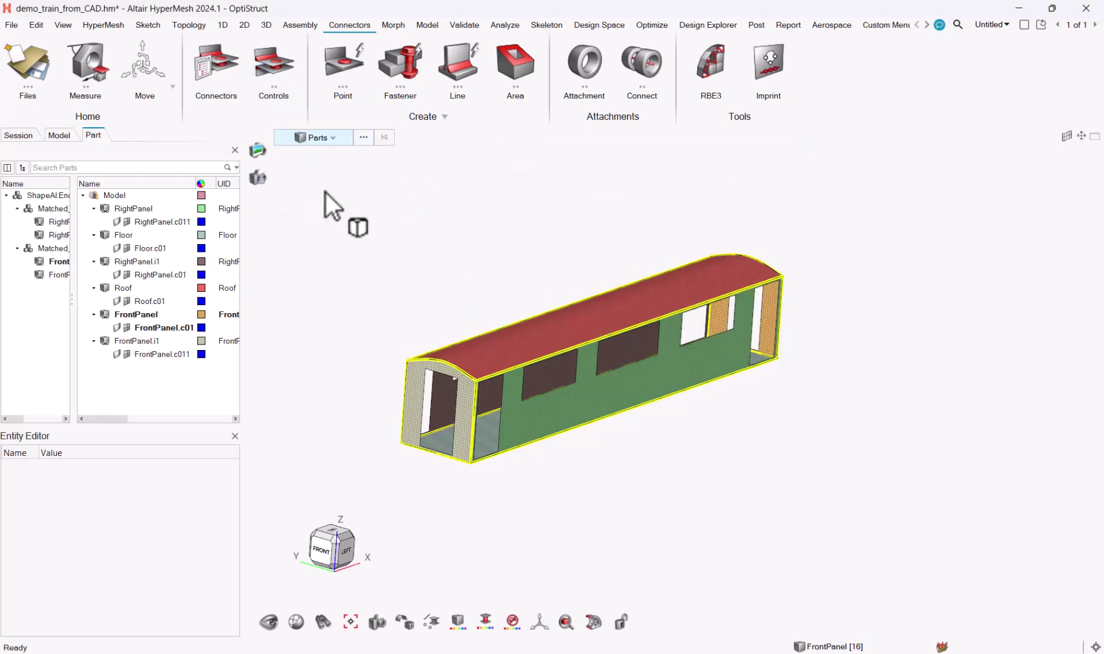
Select all 12 line connectors and assign them the 'Stich - equivalence' control.
{"action": "left_click_drag", "start_coordinate": [346, 233], "coordinate": [920, 508], "text": "shift"}
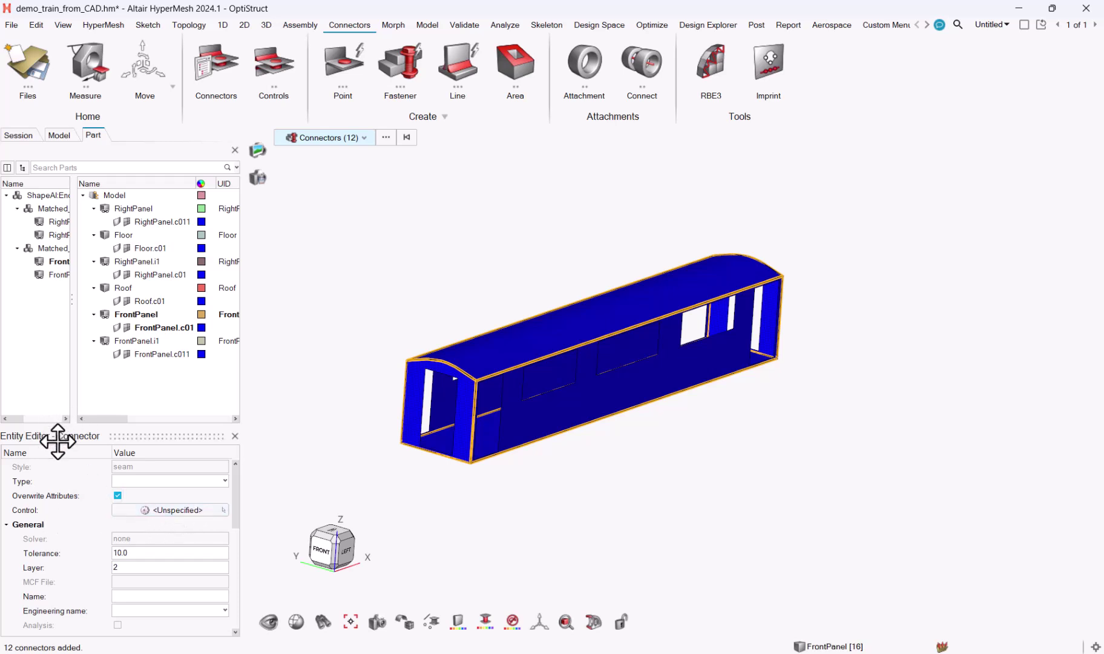
{"action": "left_click", "coordinate": [156, 507]}
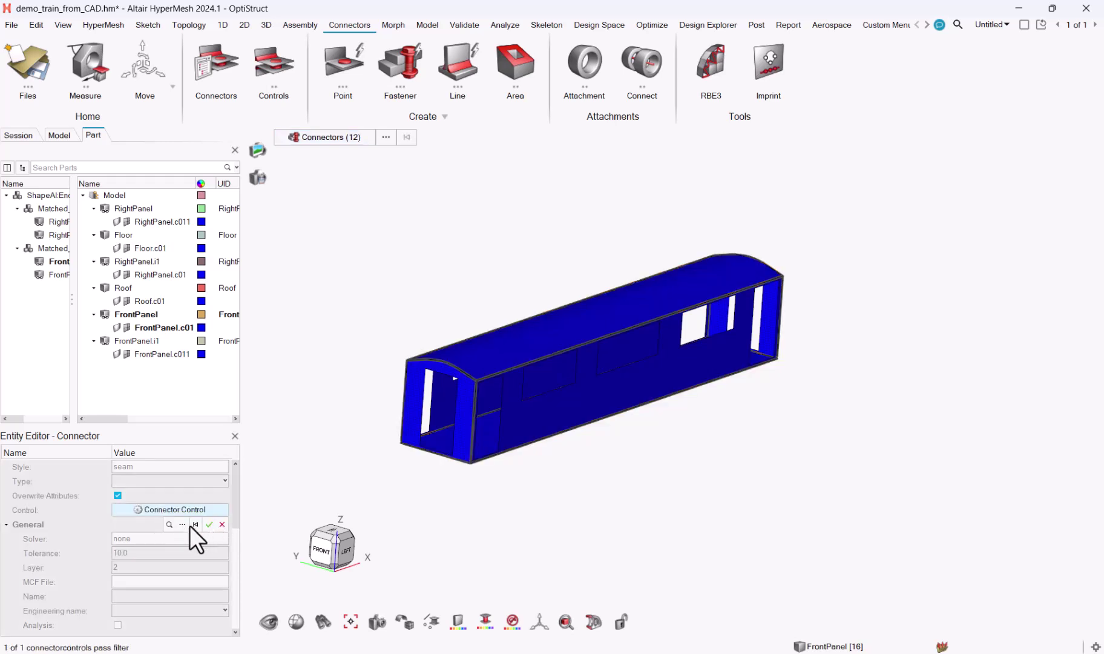
{"action": "left_click", "coordinate": [183, 525]}
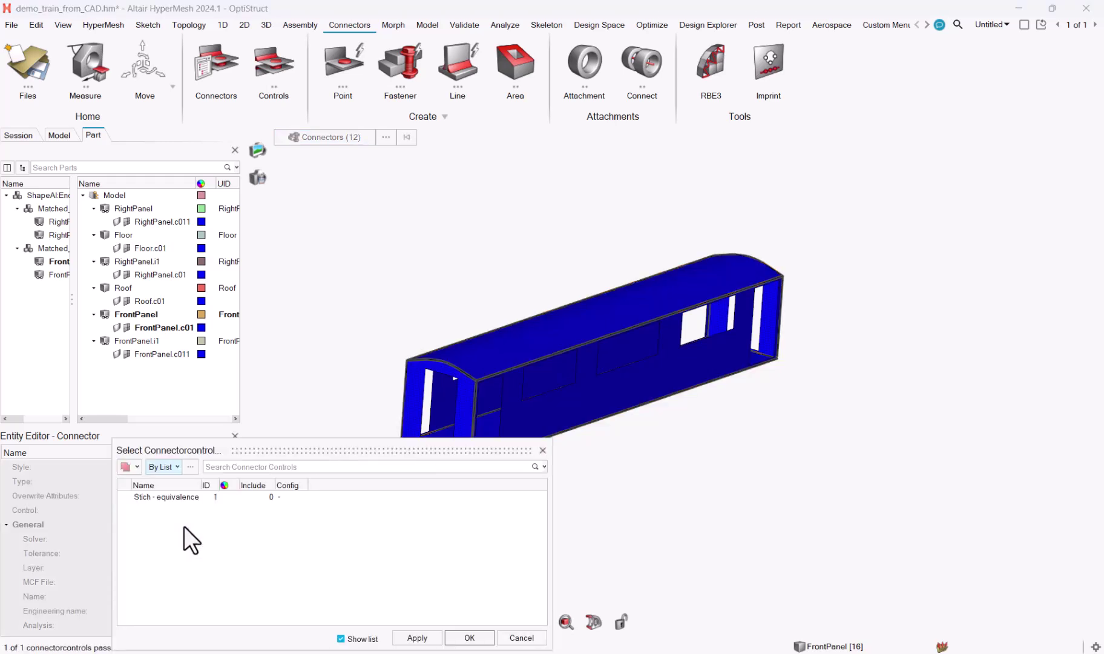
{"action": "left_click", "coordinate": [175, 499]}
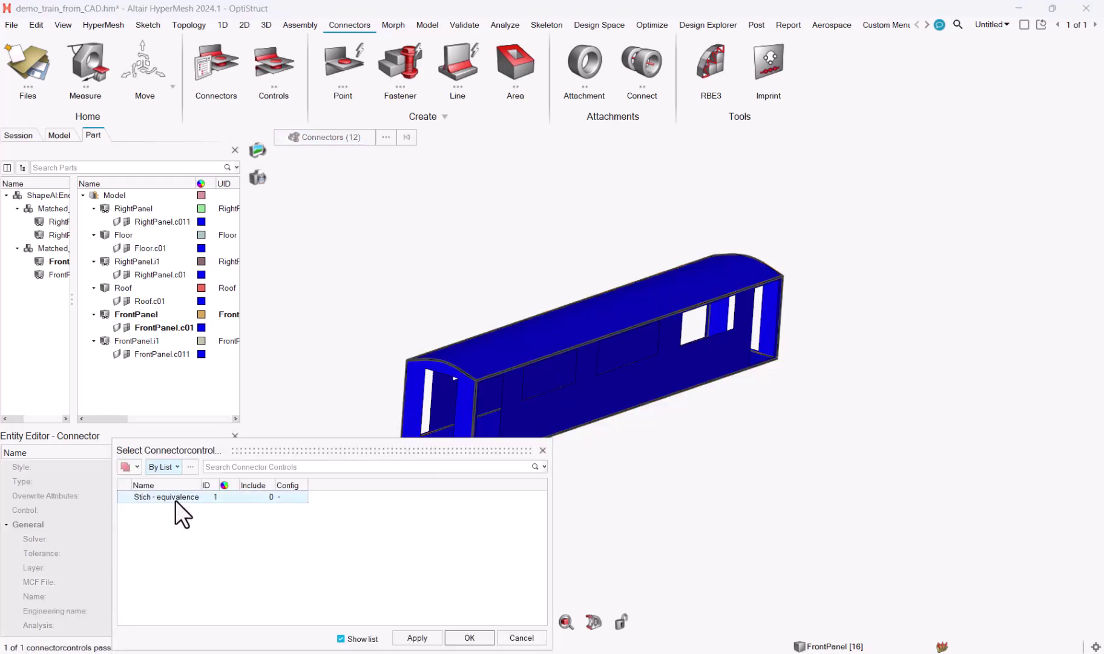
{"action": "left_click", "coordinate": [440, 640]}
{"action": "left_click", "coordinate": [208, 524]}
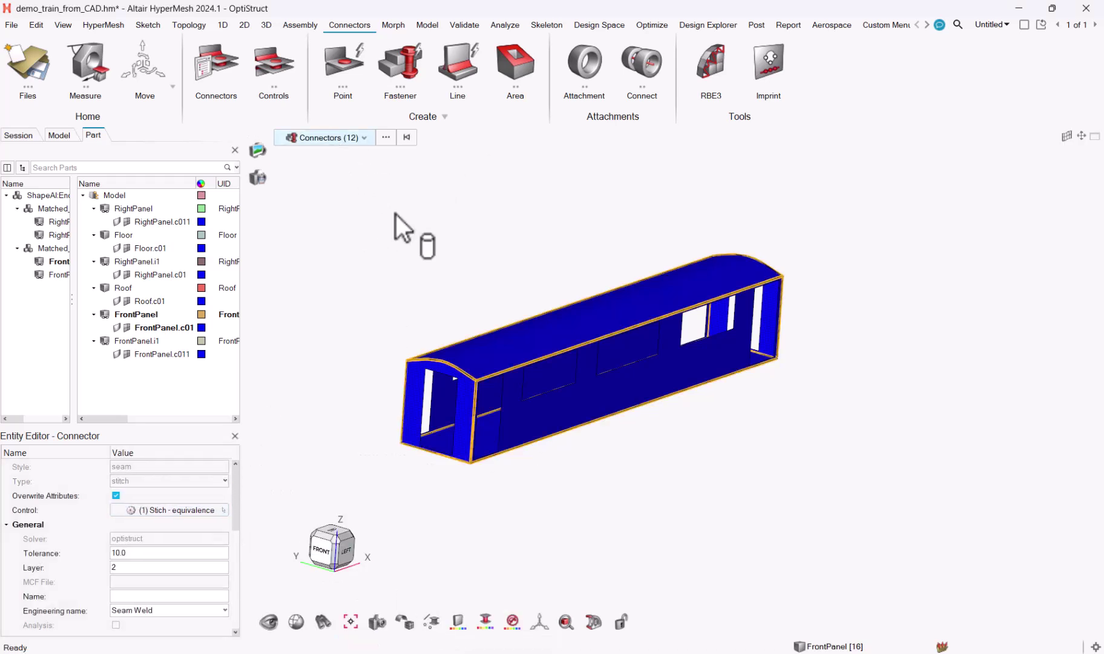
Realize the 12 stitch connectors into the mesh and clear the selection.
{"action": "right_click", "coordinate": [414, 236]}
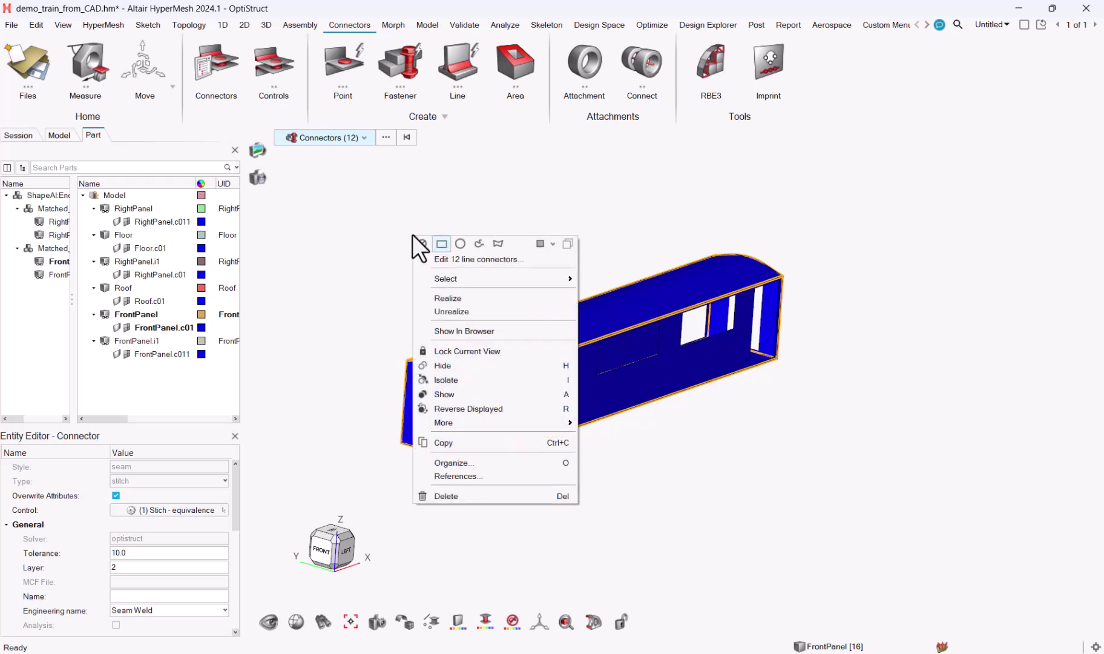
{"action": "left_click", "coordinate": [462, 299]}
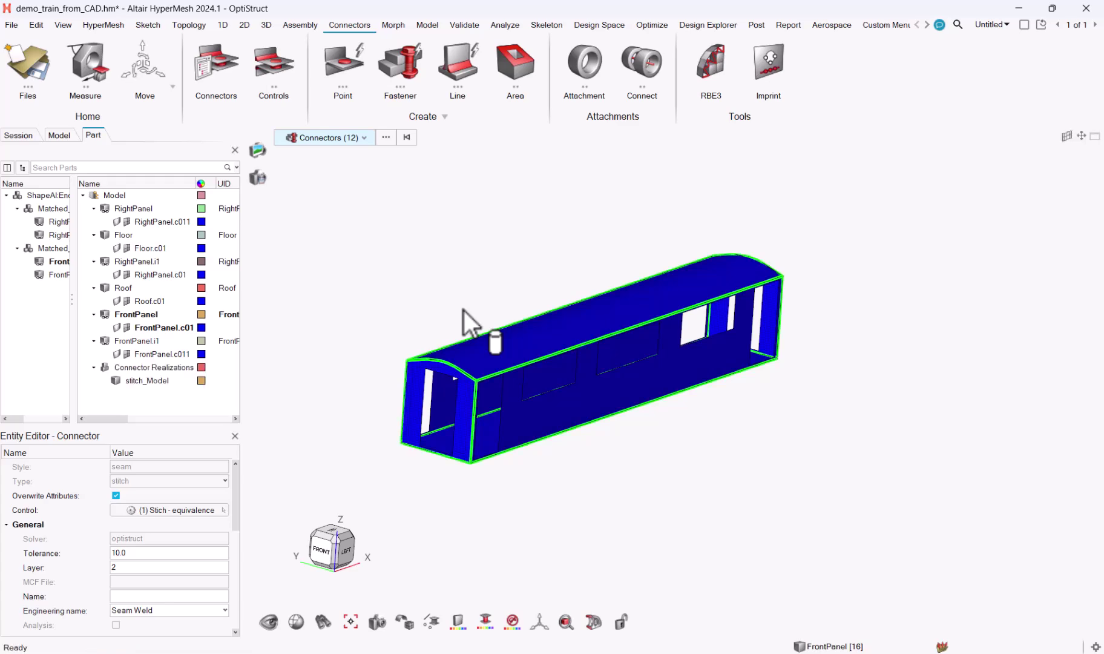
{"action": "key", "text": "Escape"}
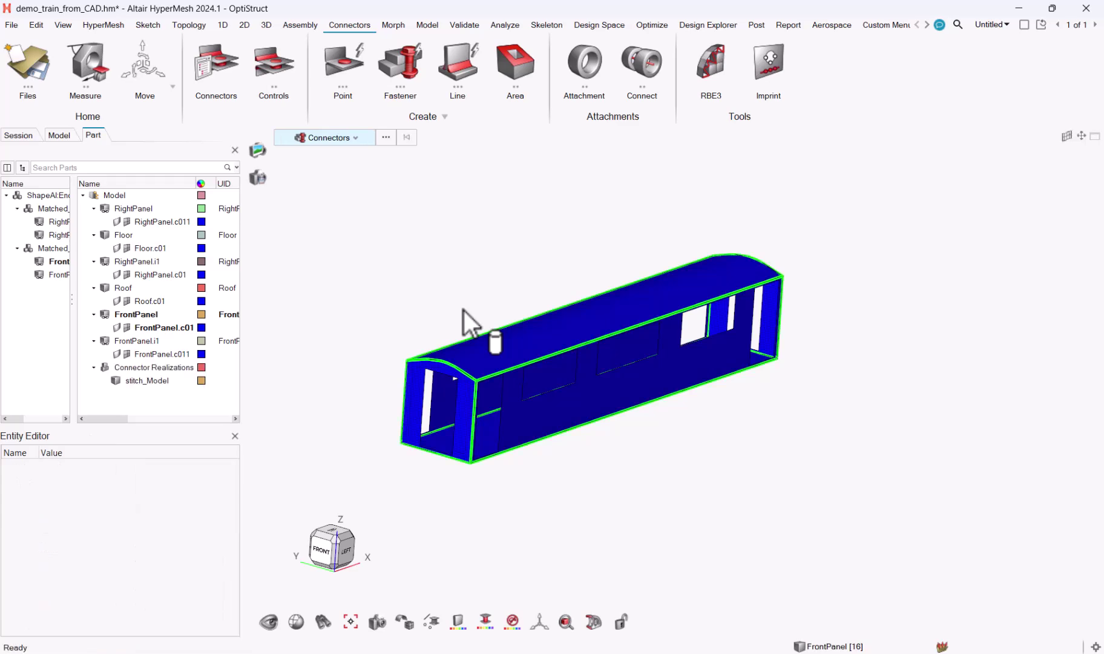
{"action": "key", "text": "Escape"}
Zoom and orbit along the side panel to inspect the realized stitch seams.
{"action": "scroll", "coordinate": [478, 390], "scroll_direction": "up", "scroll_amount": 10}
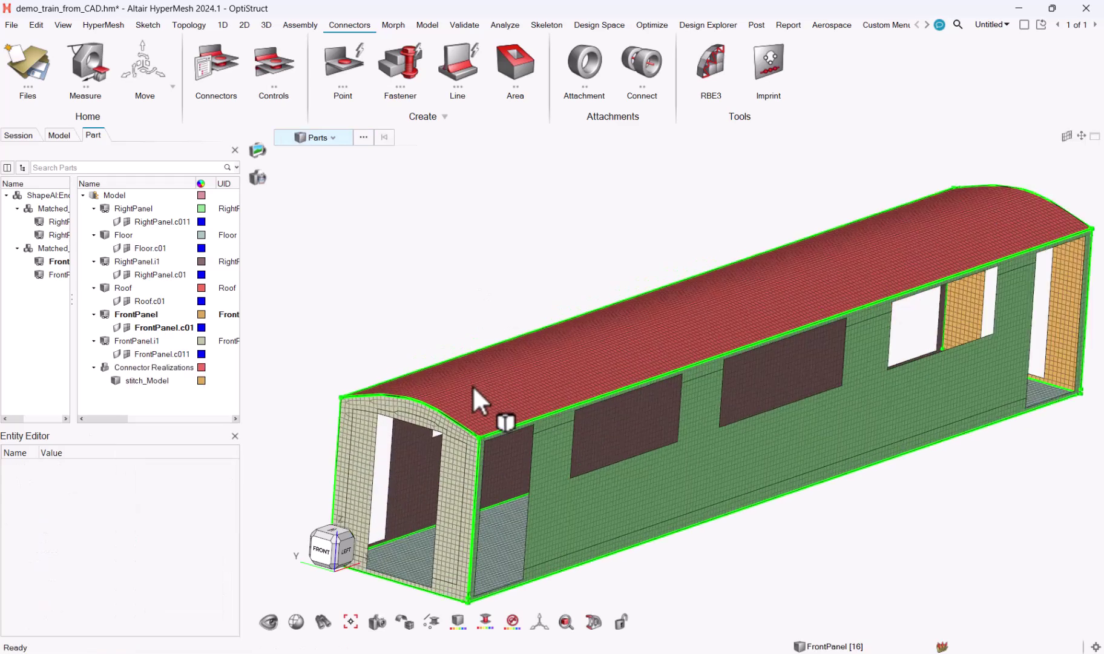
{"action": "scroll", "coordinate": [485, 368], "scroll_direction": "up", "scroll_amount": 6}
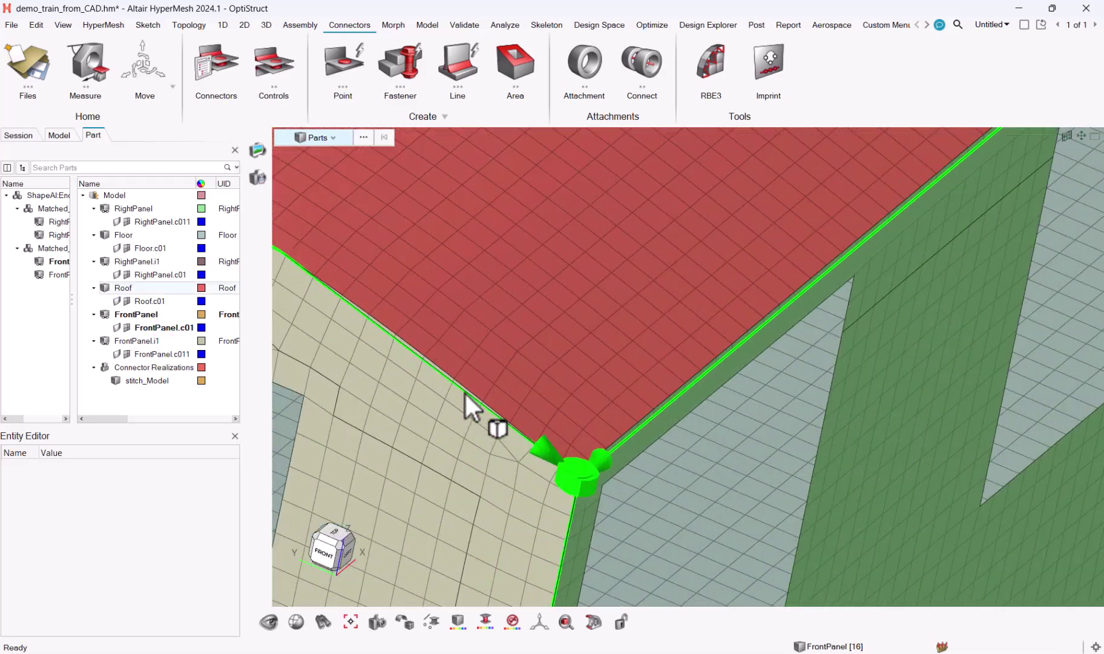
{"action": "middle_click_drag", "start_coordinate": [683, 386], "coordinate": [627, 364]}
{"action": "scroll", "coordinate": [626, 364], "scroll_direction": "down", "scroll_amount": 10}
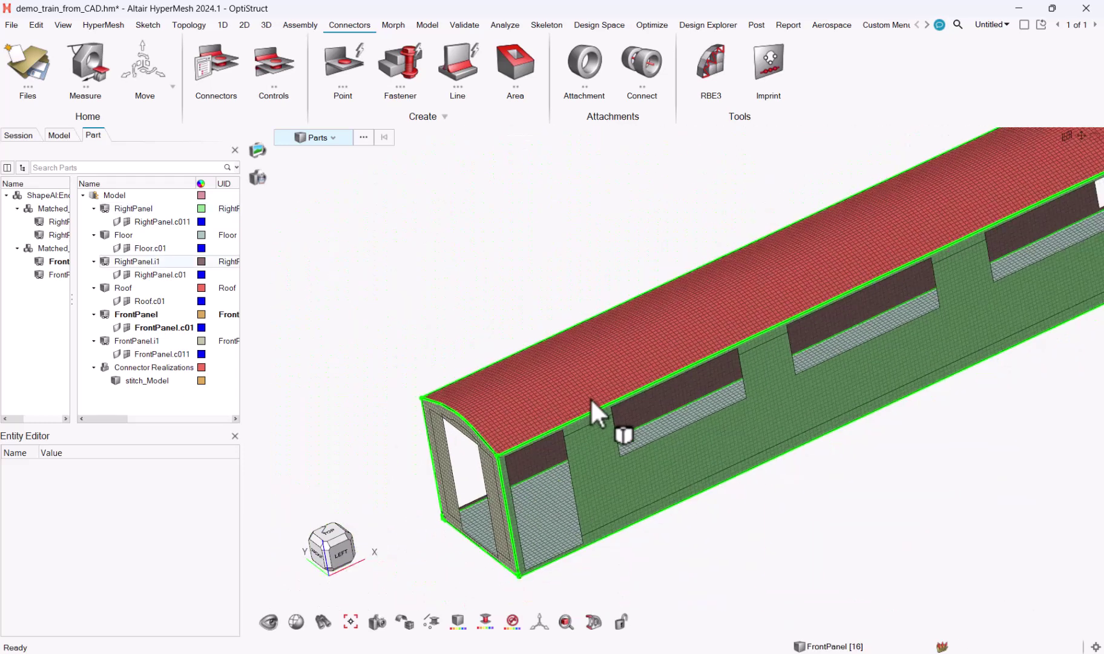
{"action": "middle_click_drag", "start_coordinate": [591, 399], "coordinate": [587, 445]}
{"action": "scroll", "coordinate": [587, 445], "scroll_direction": "down", "scroll_amount": 1}
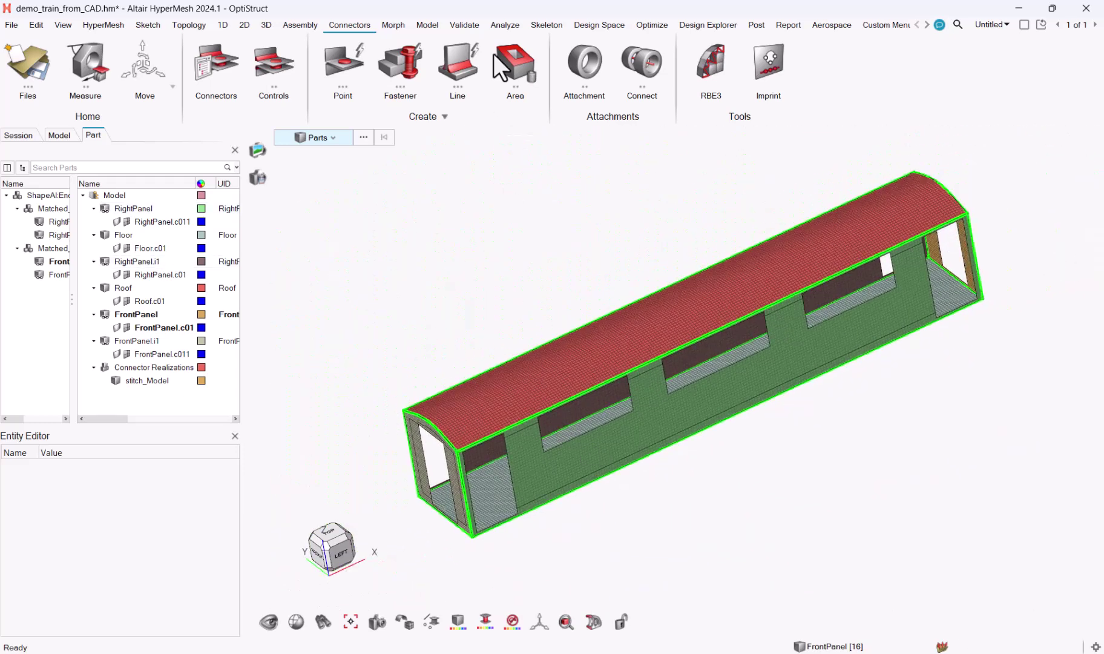
Run an Equivalence review on all train elements at 0.01 tolerance and confirm no duplicate nodes.
{"action": "left_click", "coordinate": [464, 24]}
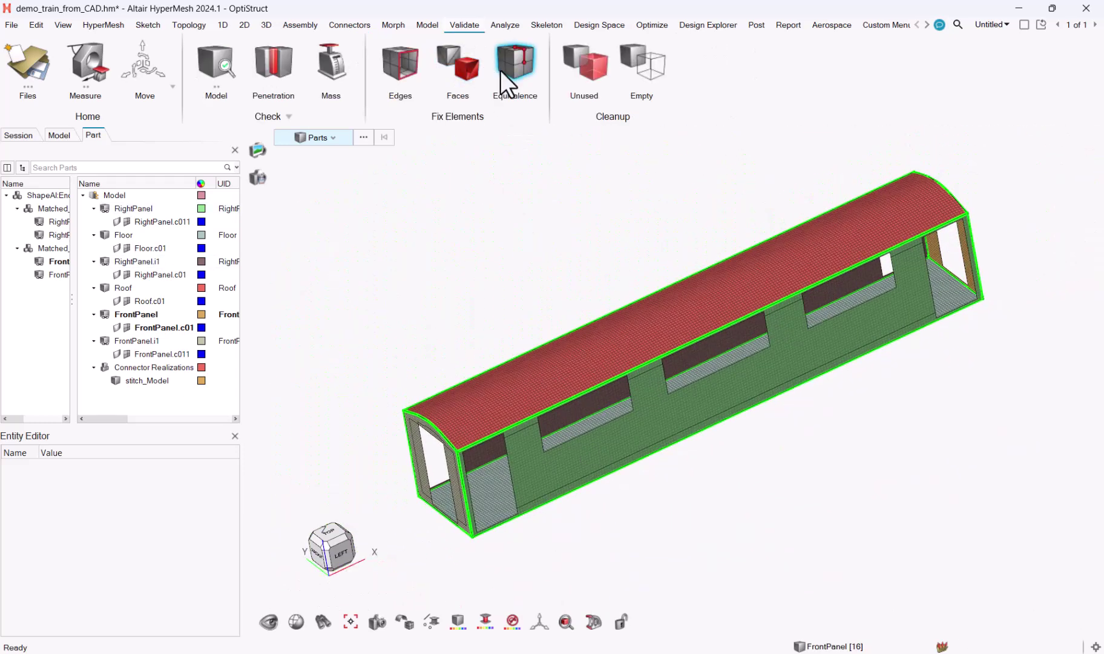
{"action": "left_click", "coordinate": [517, 62]}
{"action": "scroll", "coordinate": [490, 270], "scroll_direction": "down", "scroll_amount": 3}
{"action": "left_click_drag", "start_coordinate": [401, 242], "coordinate": [1006, 475]}
{"action": "left_click_drag", "start_coordinate": [508, 202], "coordinate": [1005, 308]}
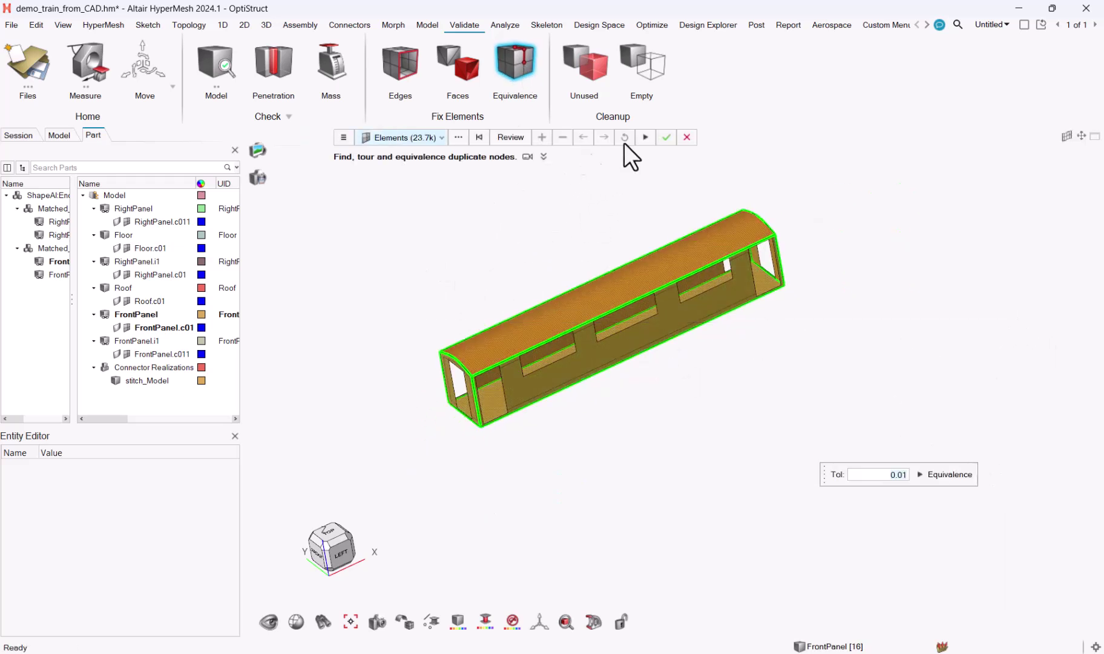
{"action": "left_click", "coordinate": [502, 138]}
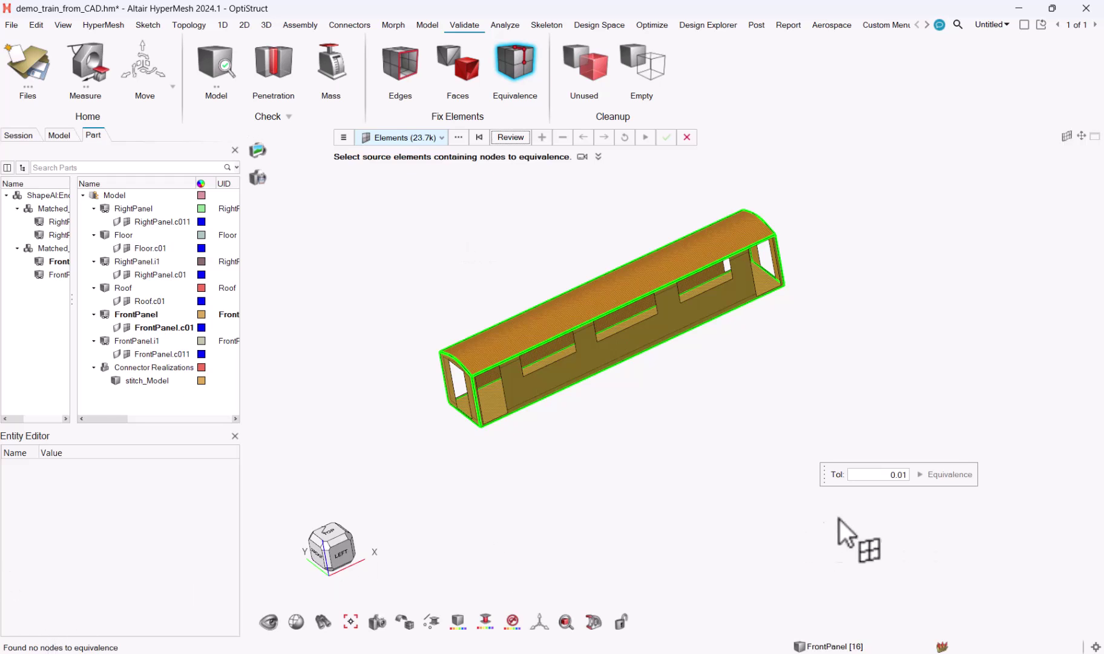
{"action": "left_click", "coordinate": [564, 472]}
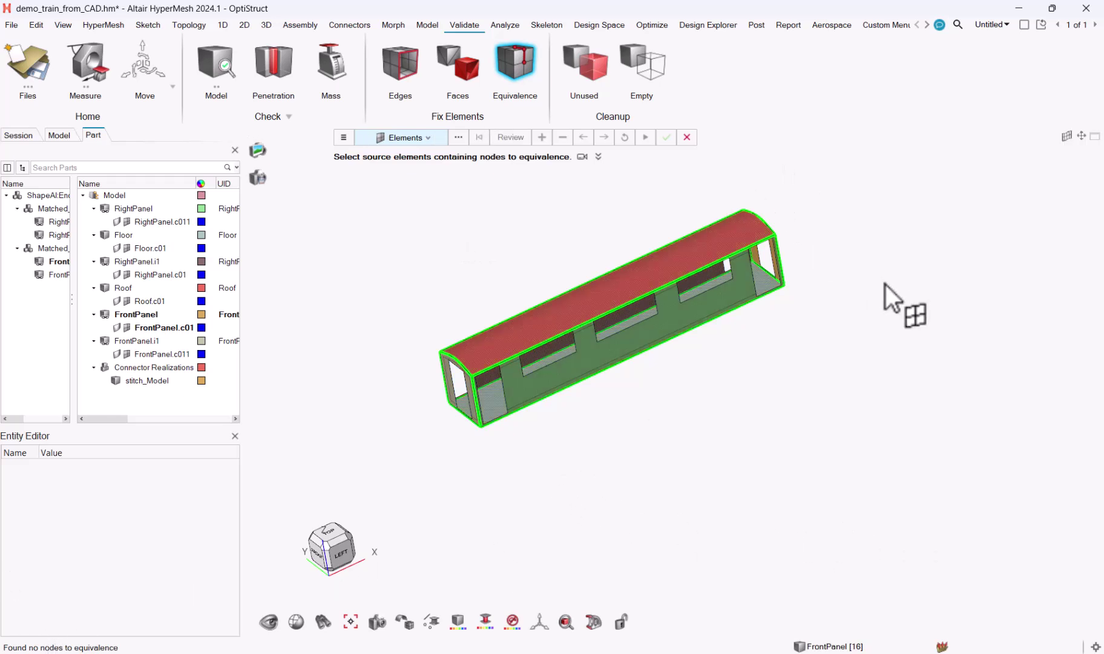
Reposition the view to a side view of the train and begin widening the browser panel.
{"action": "left_click_drag", "start_coordinate": [924, 348], "coordinate": [434, 459], "text": "ctrl"}
{"action": "scroll", "coordinate": [453, 409], "scroll_direction": "up", "scroll_amount": 3}
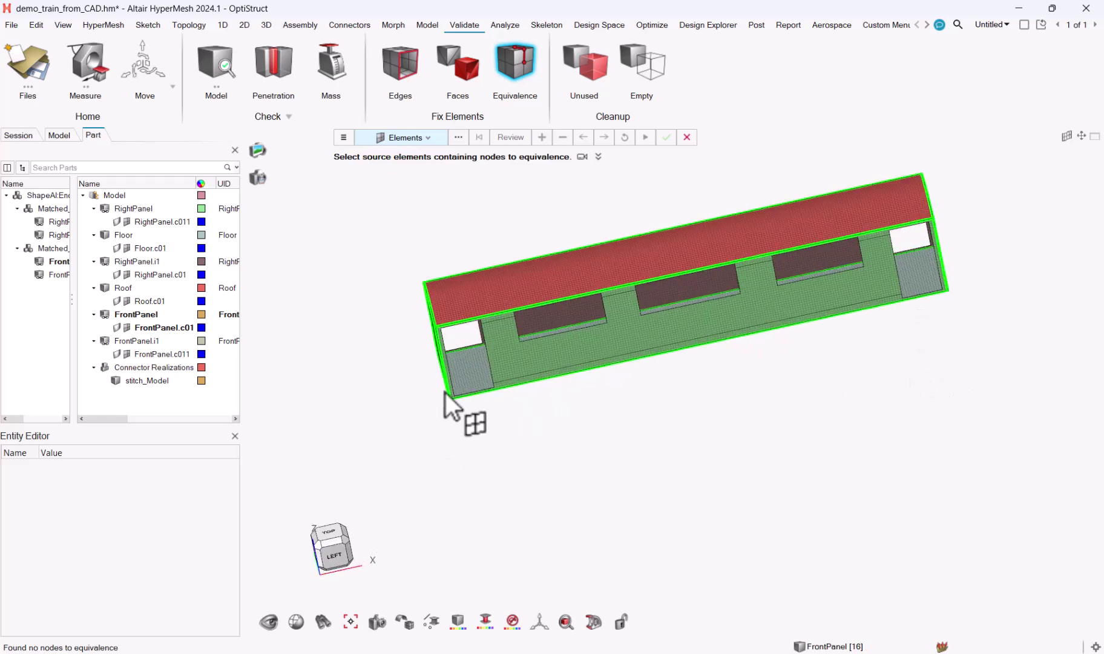
{"action": "right_click_drag", "start_coordinate": [415, 426], "coordinate": [449, 471], "text": "ctrl"}
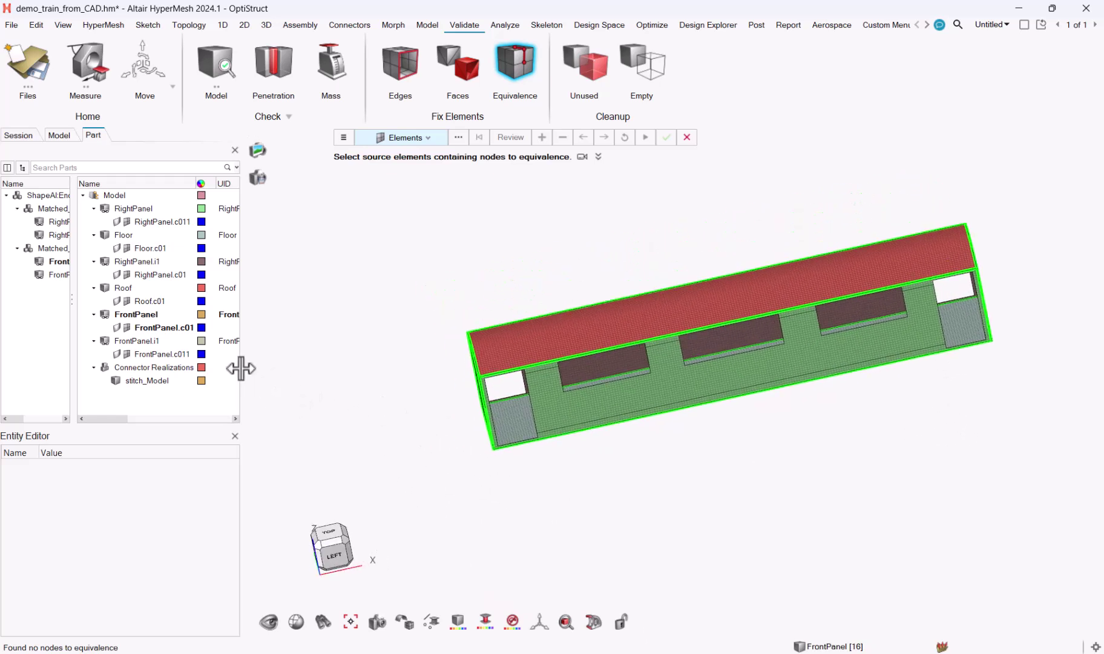
{"action": "left_click_drag", "start_coordinate": [242, 368], "coordinate": [480, 373]}
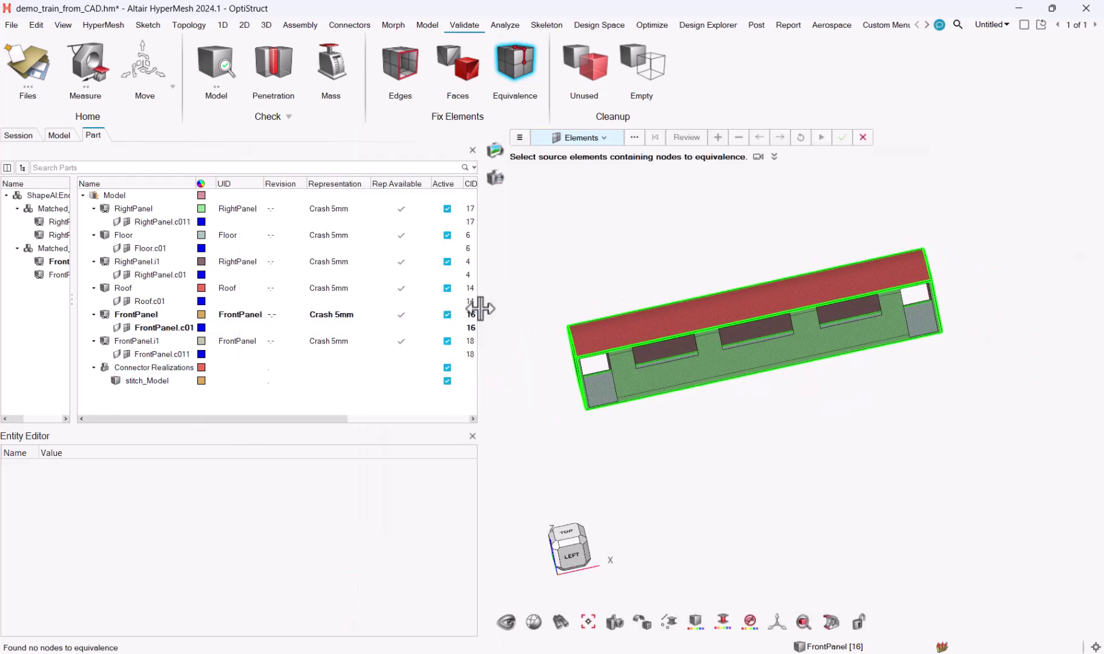
Widen the browser panel to reveal each part's representation, Steel material and thickness (Roof 4.57, others 5.0).
{"action": "left_click_drag", "start_coordinate": [481, 308], "coordinate": [690, 334]}
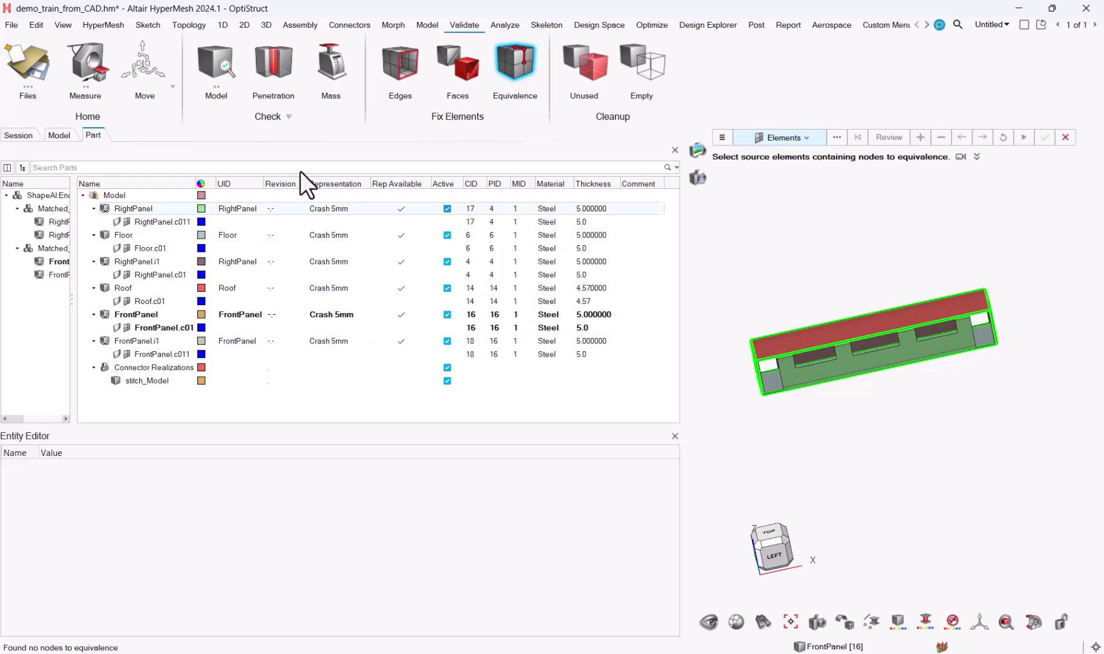
Open the Steel MAT1 card from the Model browser's Materials to view E 210000.0, NU 0.3, RHO 7.85e-09.
{"action": "left_click", "coordinate": [56, 134]}
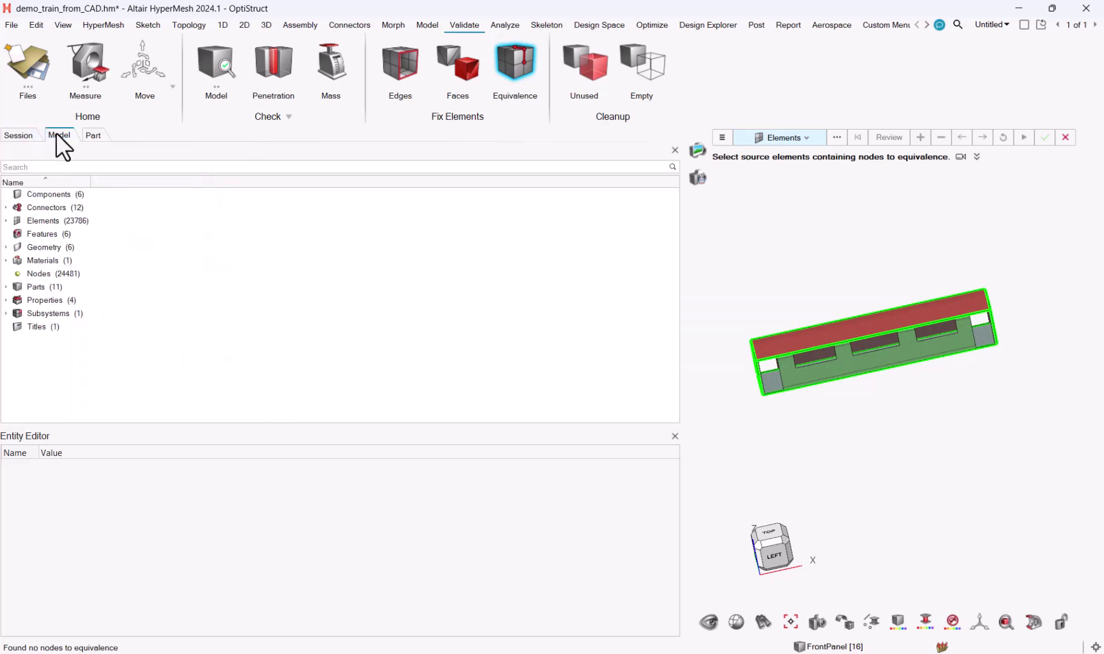
{"action": "left_click", "coordinate": [7, 261]}
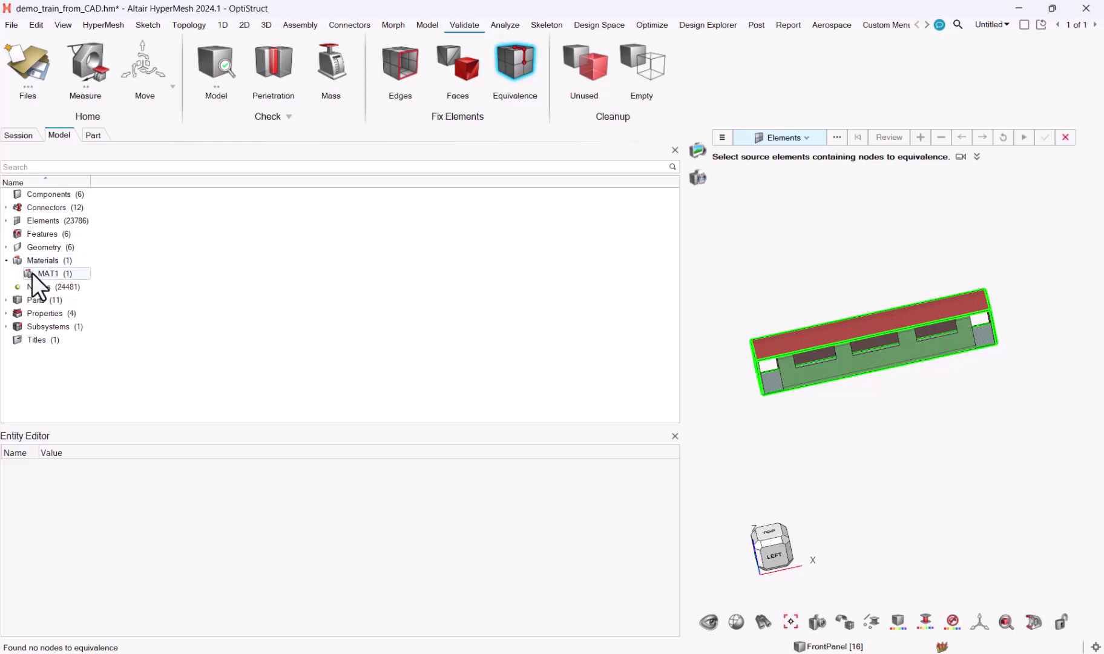
{"action": "double_click", "coordinate": [36, 273]}
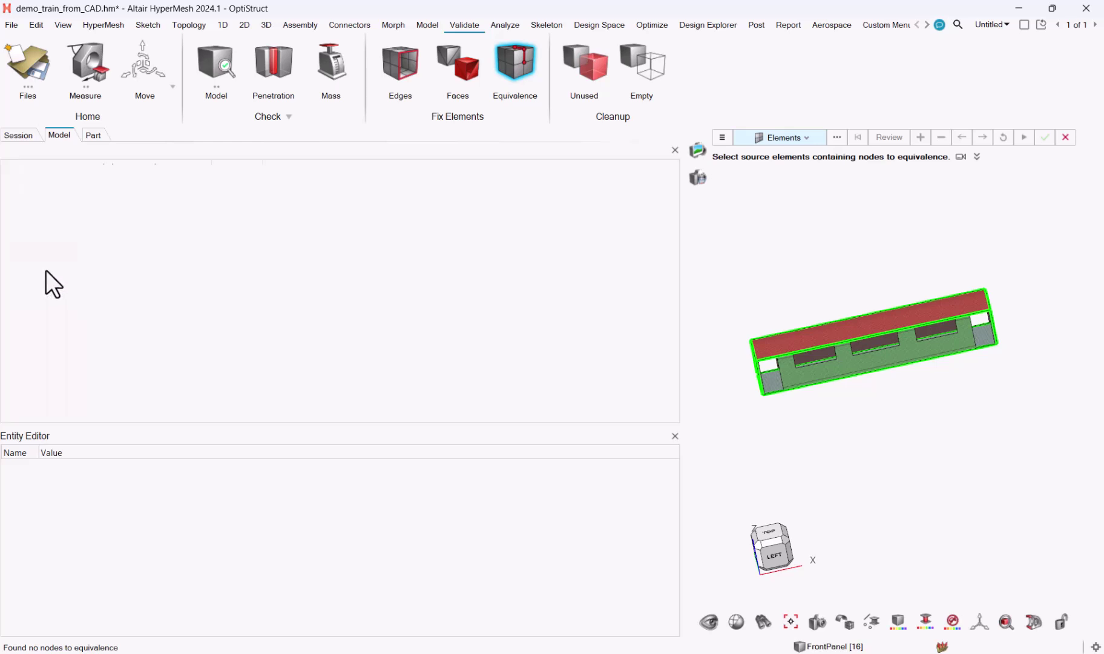
{"action": "left_click", "coordinate": [28, 195]}
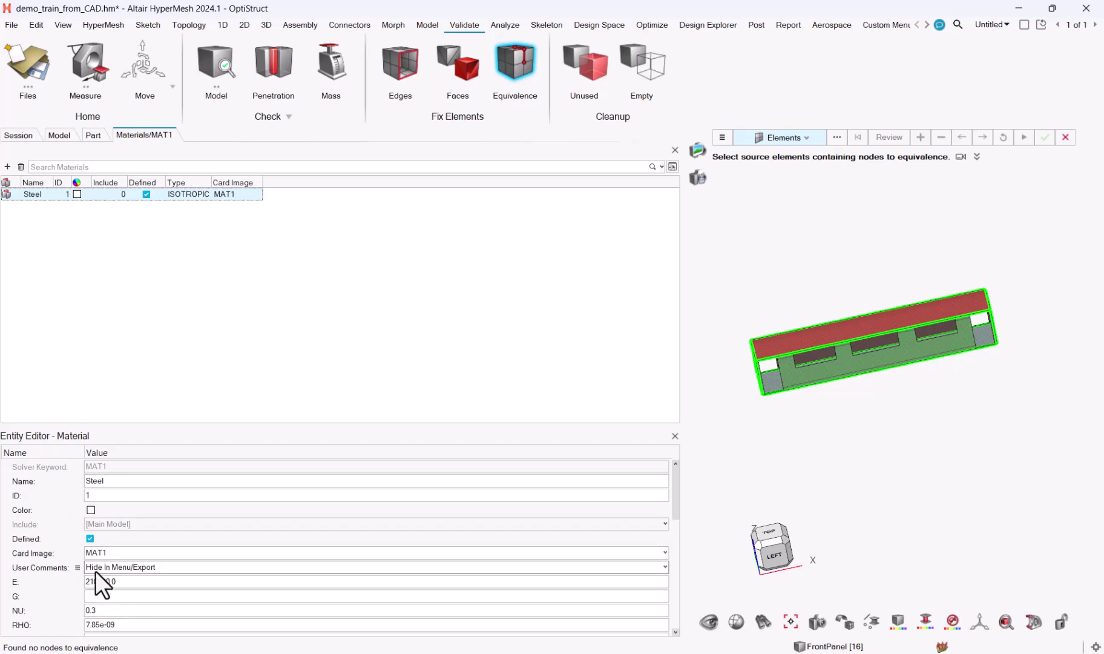
{"action": "key", "text": "ctrl+a"}
{"action": "key", "text": "Delete"}
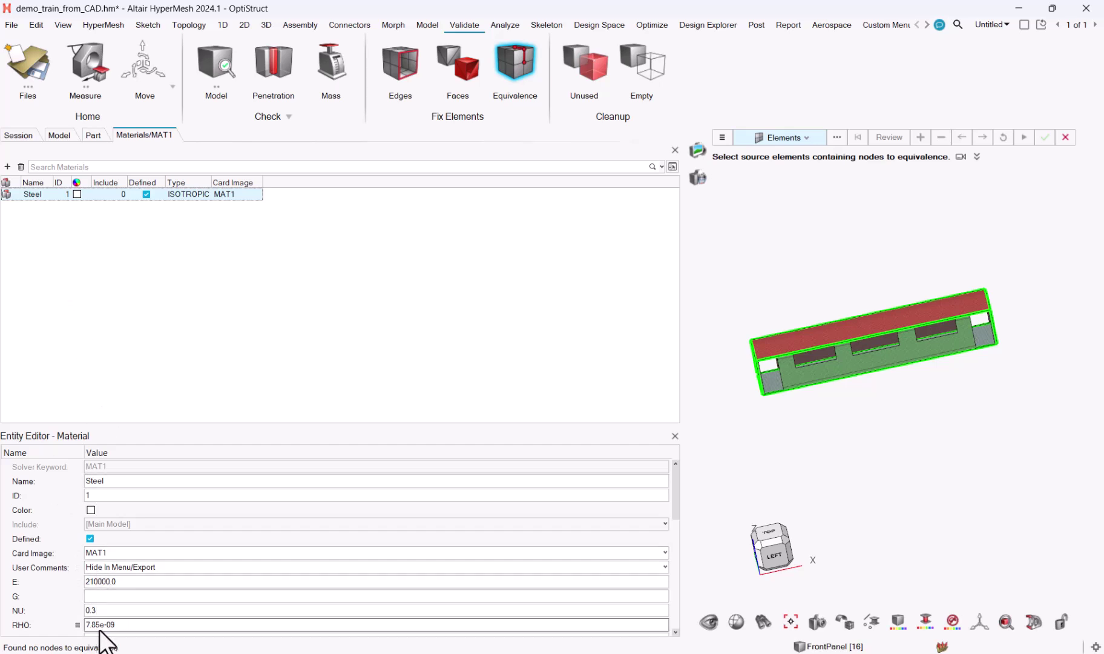
Display the Steel material's Library load options: from AMDC, by ID and by Name.
{"action": "right_click", "coordinate": [33, 193]}
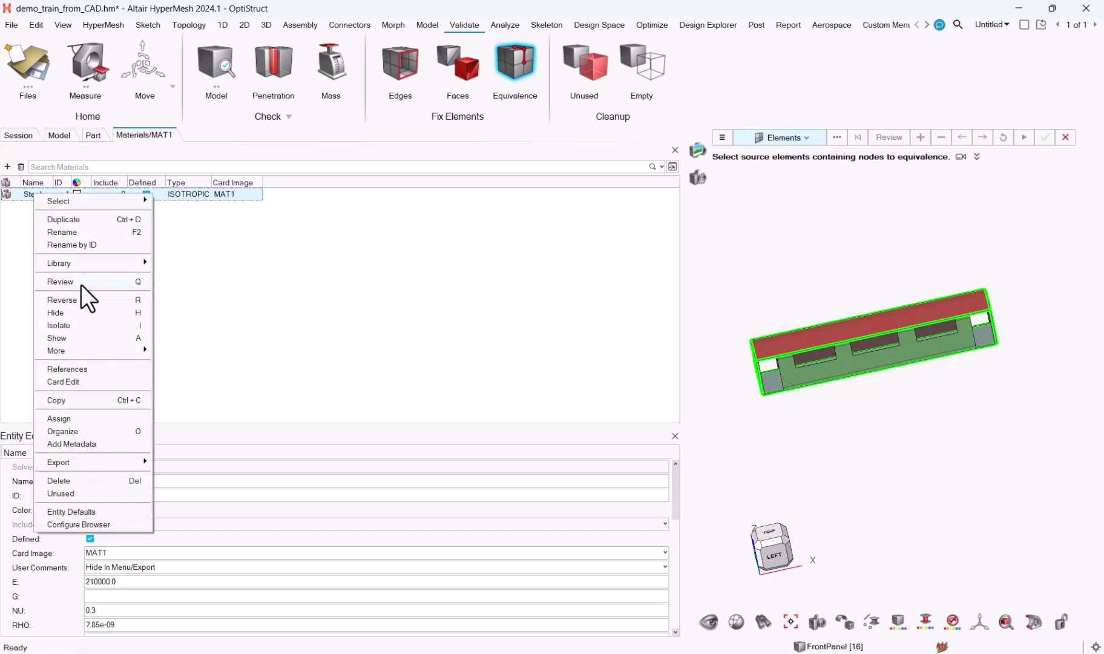
{"action": "mouse_move", "coordinate": [68, 260]}
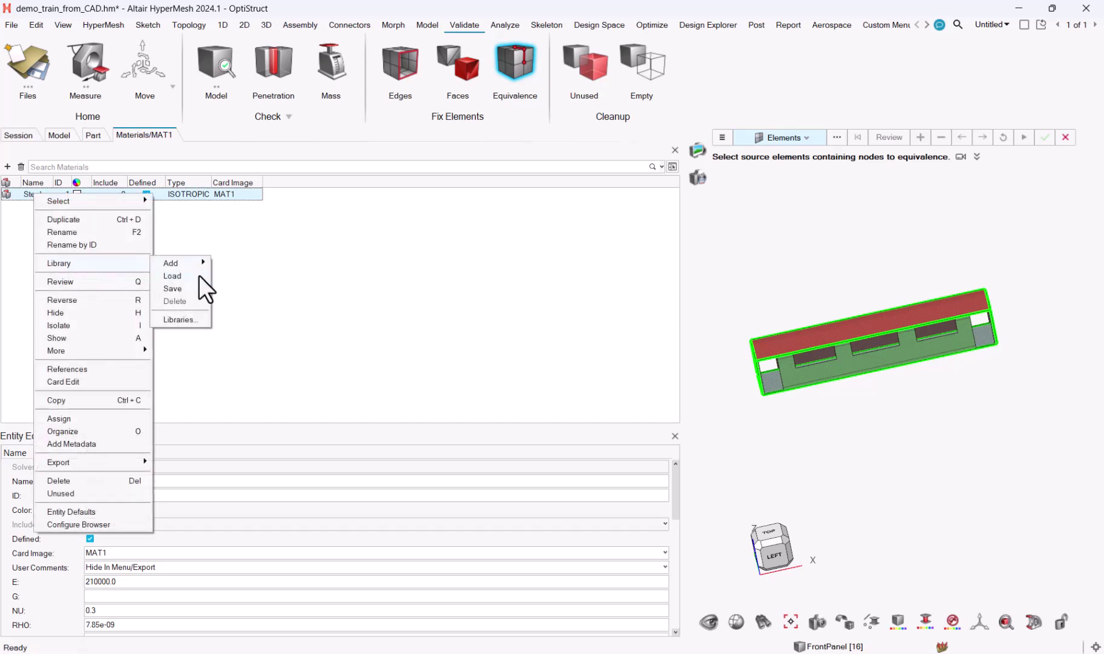
{"action": "mouse_move", "coordinate": [201, 277]}
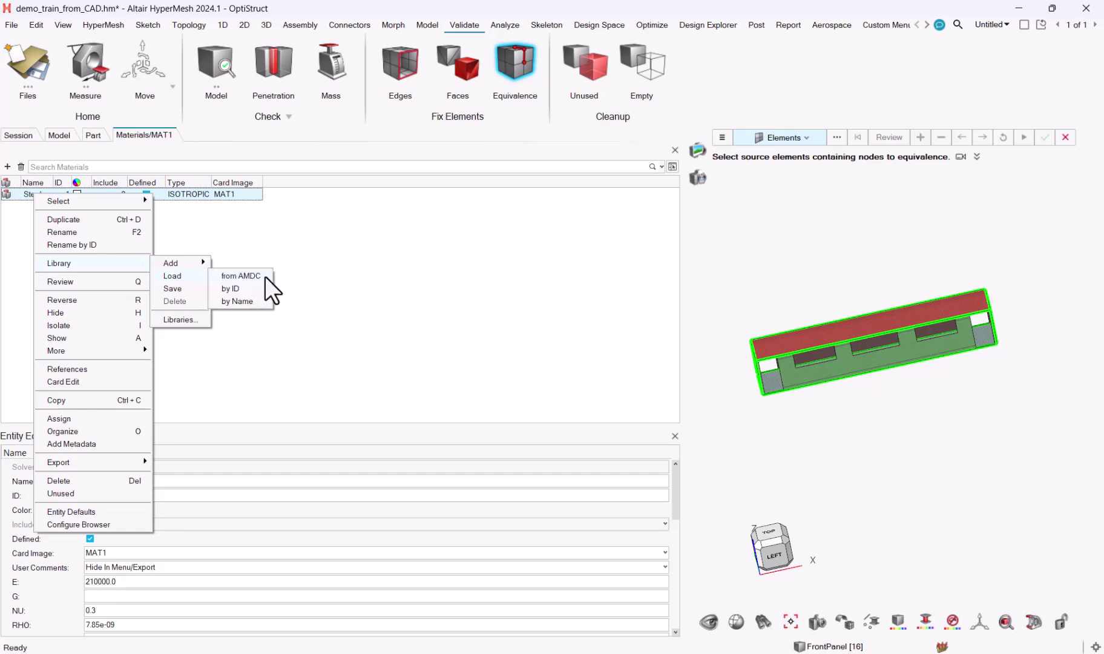